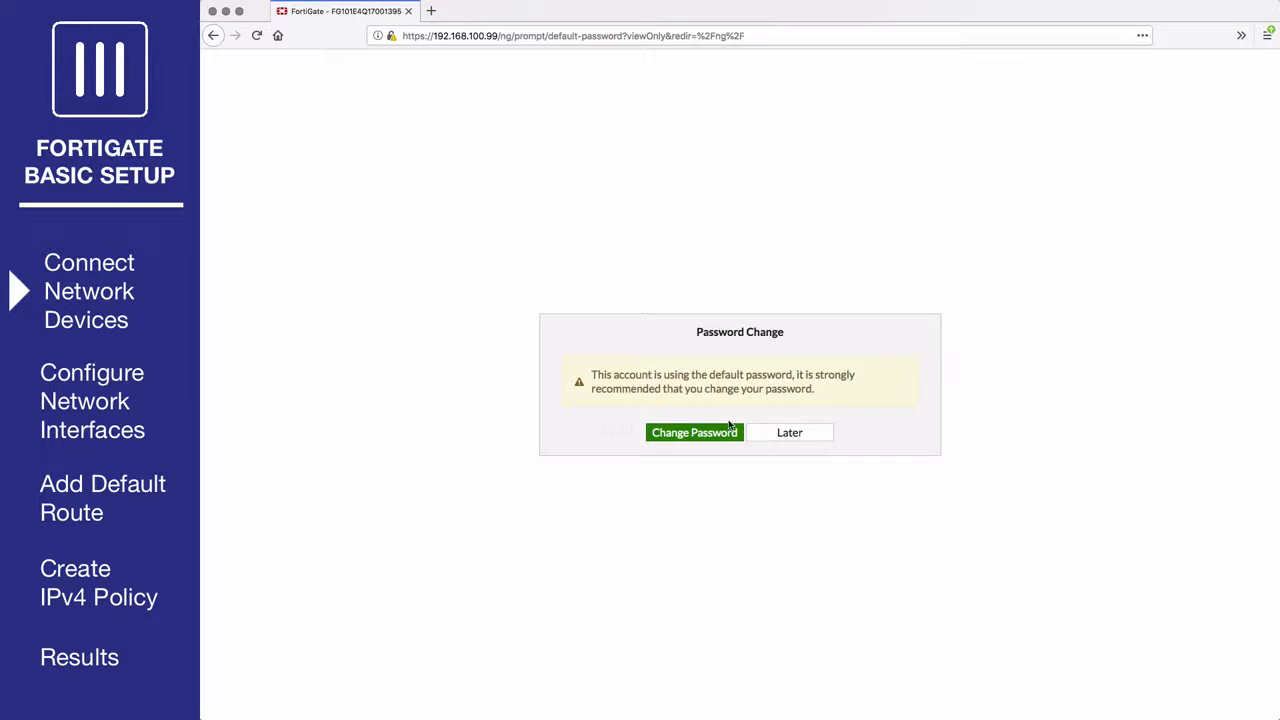
Postpone the password change, then open Network > Interfaces and select the wan1 row.
click(782, 433)
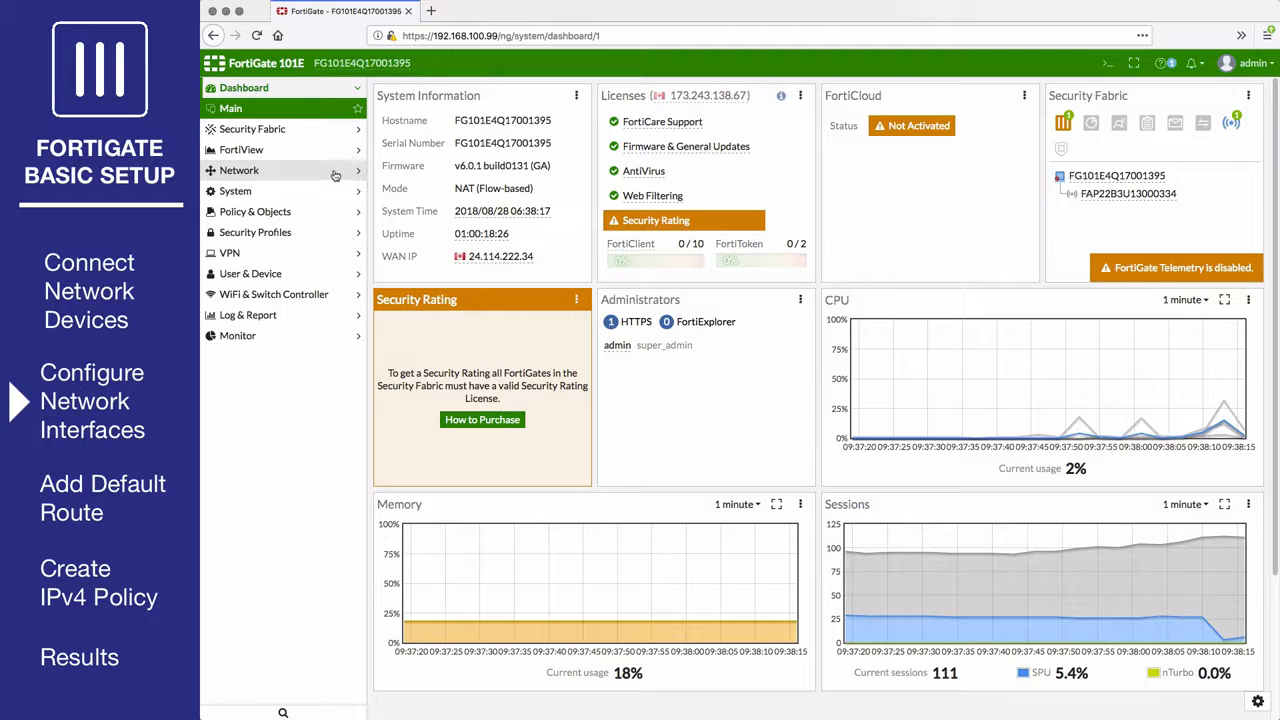
click(335, 172)
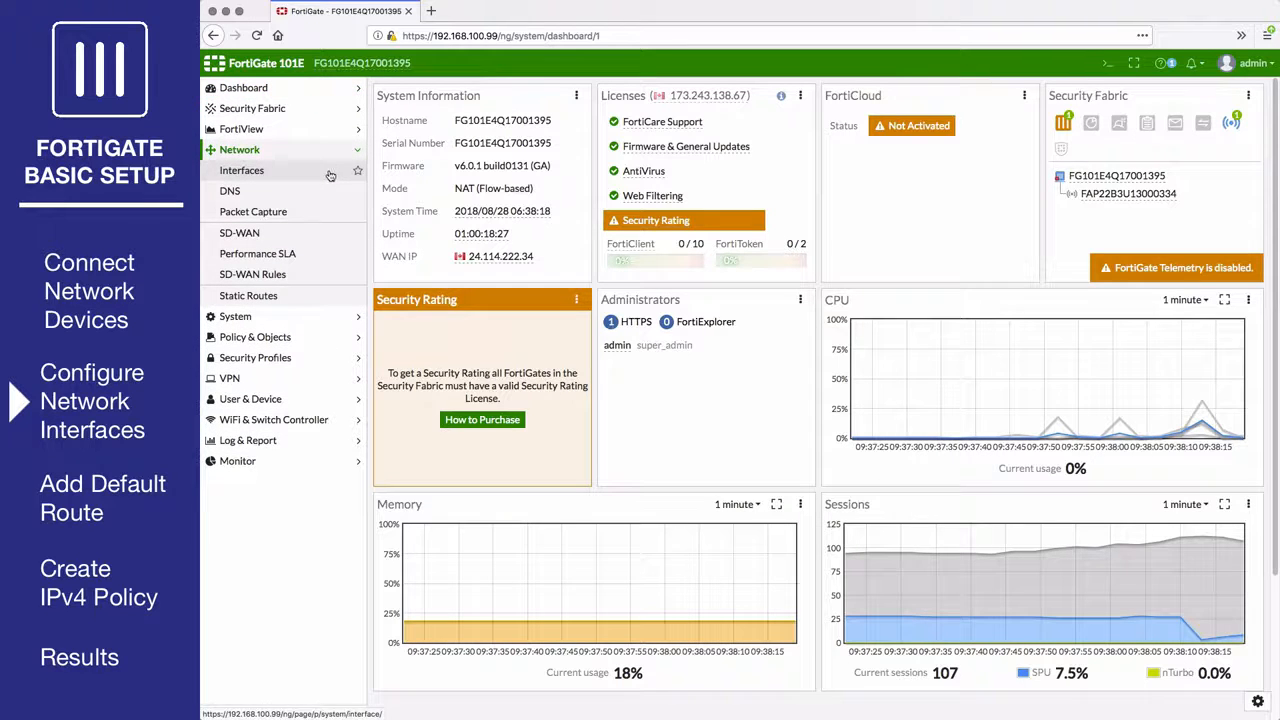
click(330, 175)
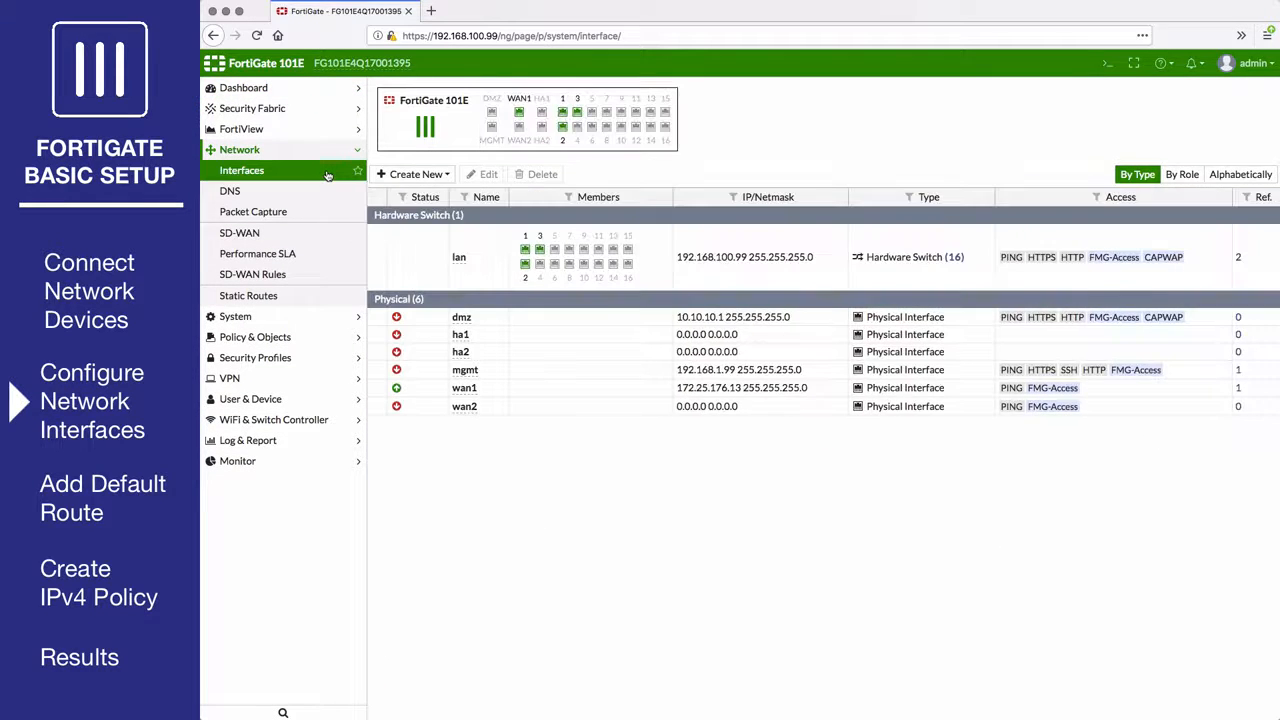
click(491, 389)
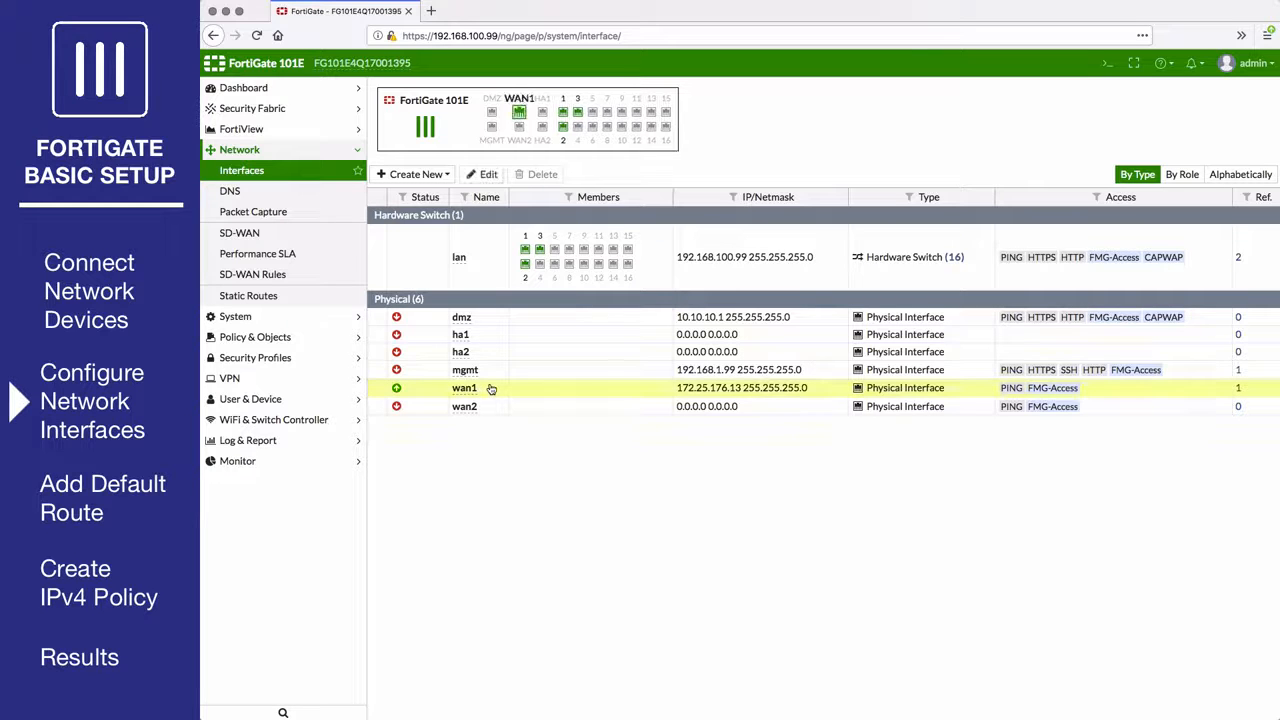
Set wan1's IP/Network Mask to 172.25.176.36/255.255.255.0 and save it.
click(490, 175)
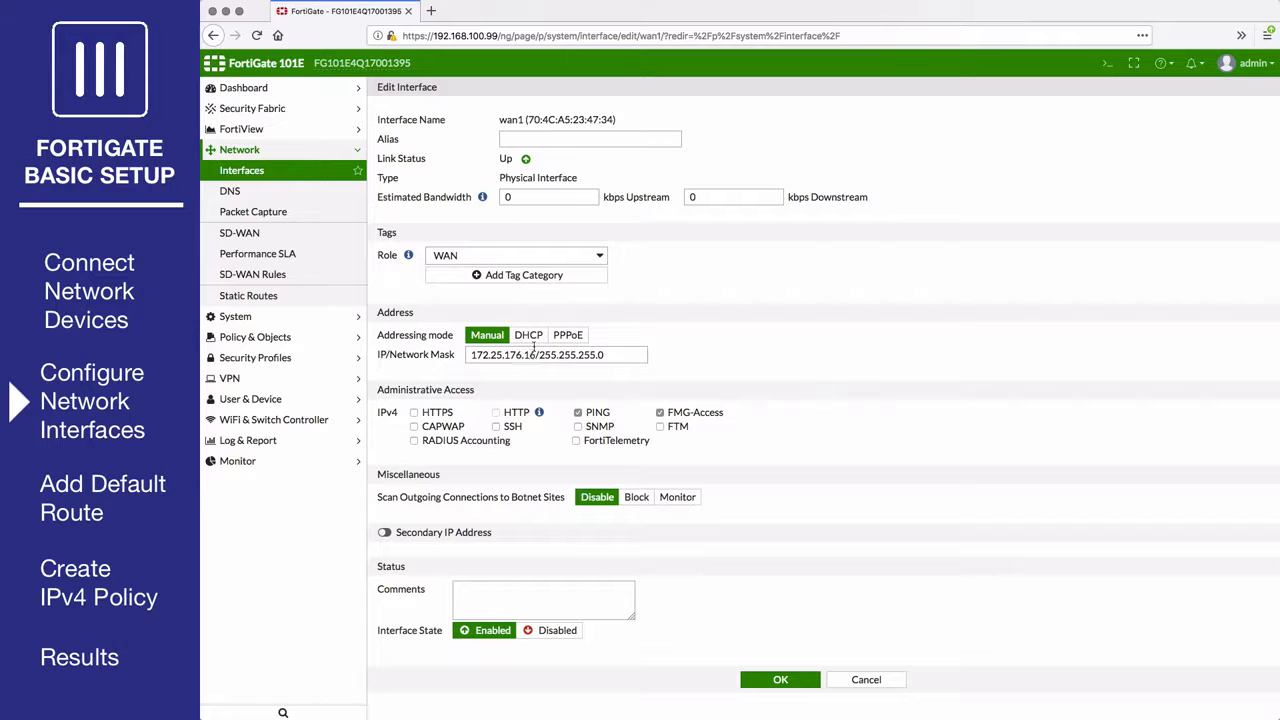
click(524, 354)
key(BackSpace)
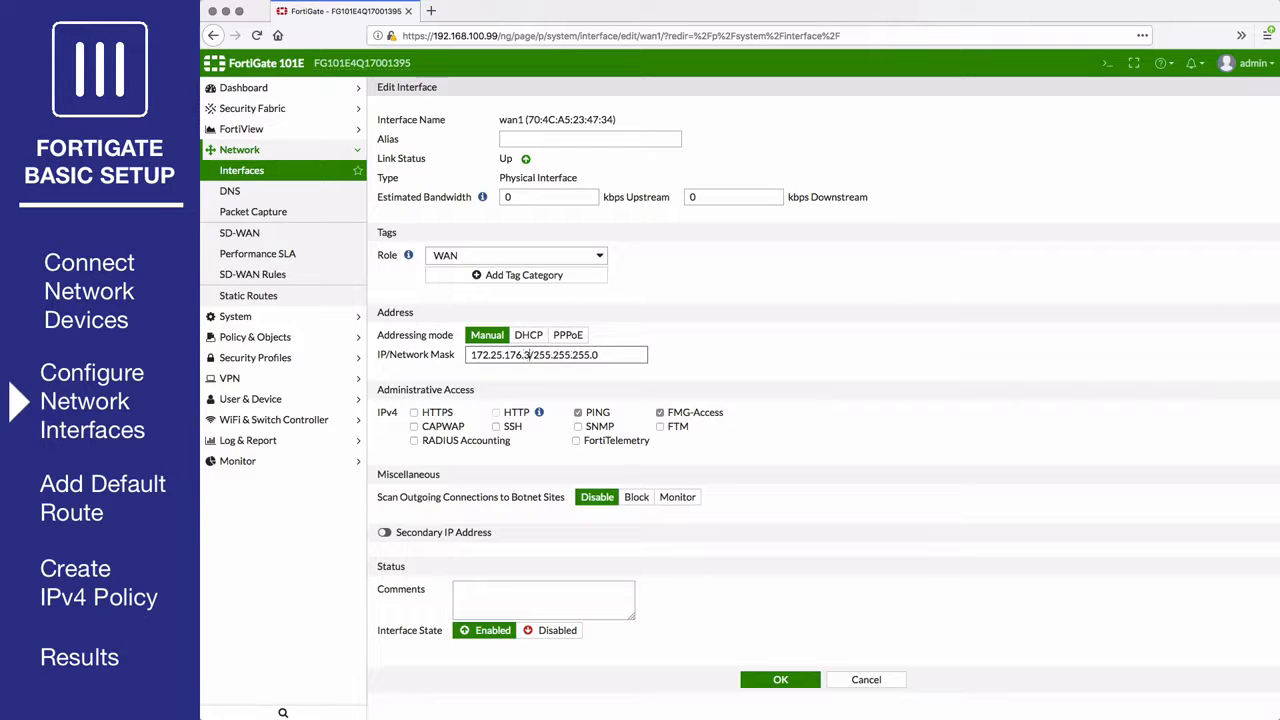
text(3)
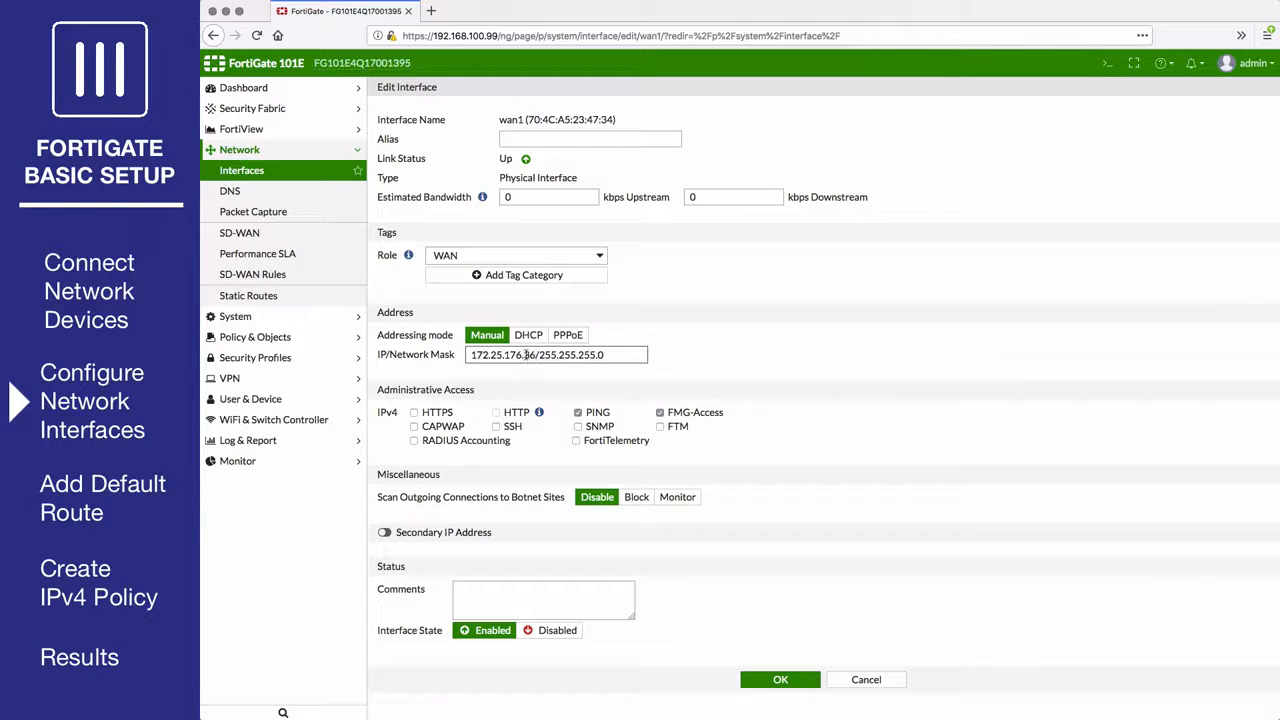
click(777, 681)
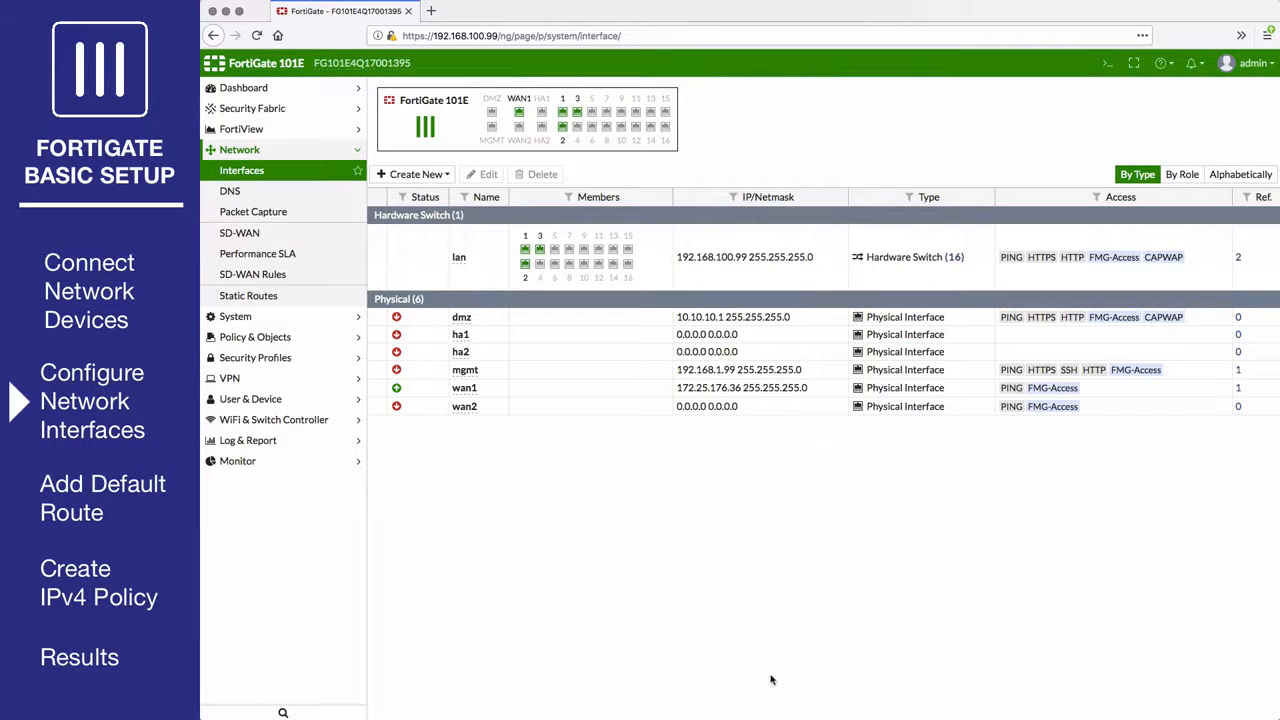
click(491, 280)
Keep the lan role as LAN and change its address to 10.11.10.1/255.255.255.0.
click(476, 175)
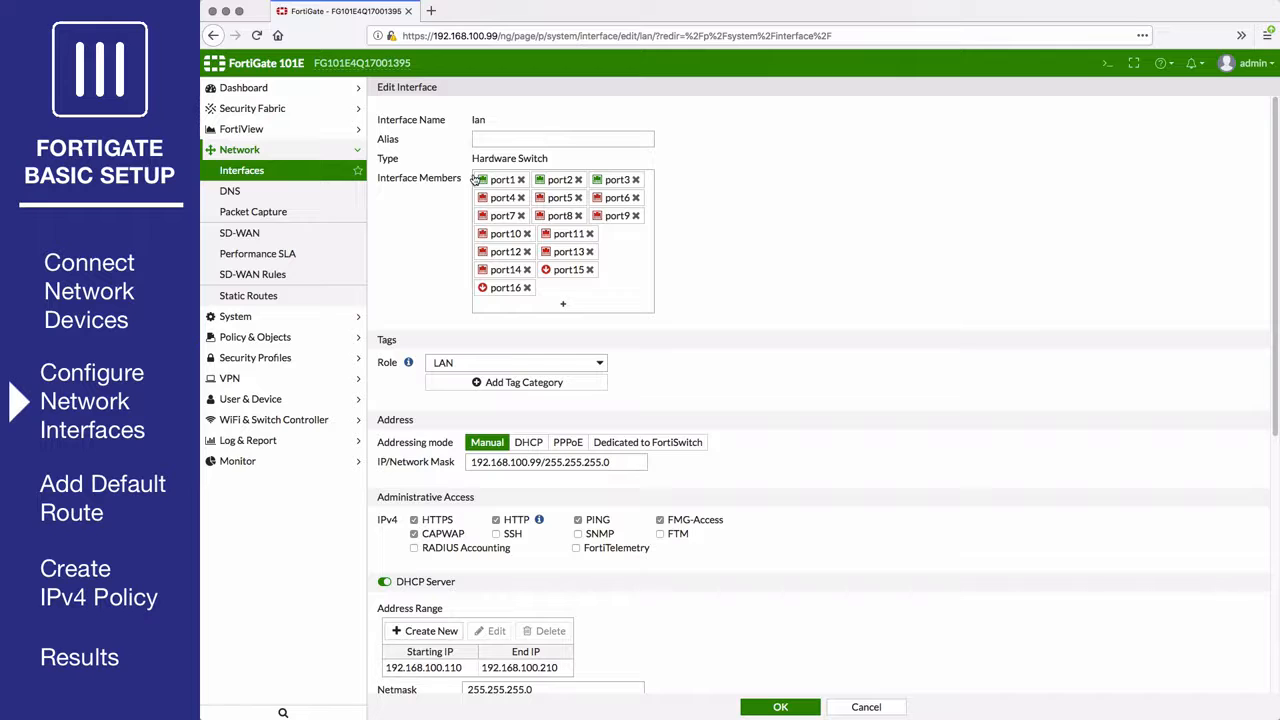
click(506, 363)
click(506, 366)
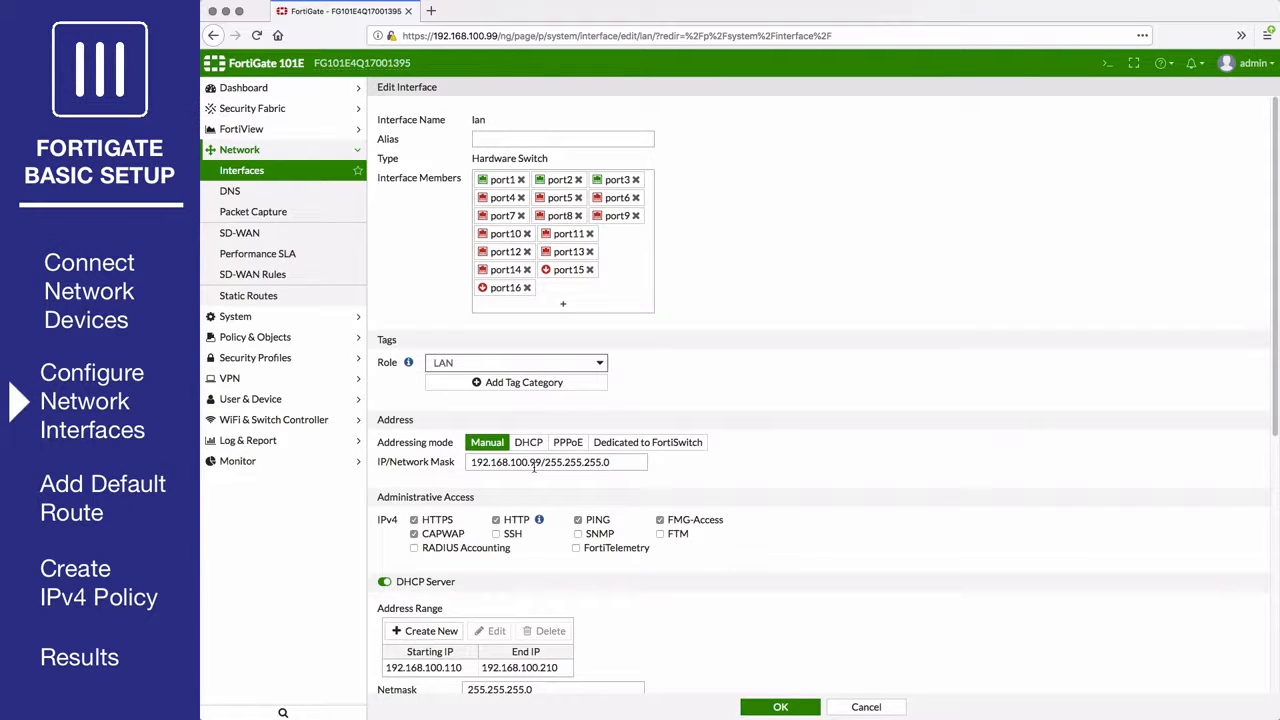
drag(543, 463, 443, 458)
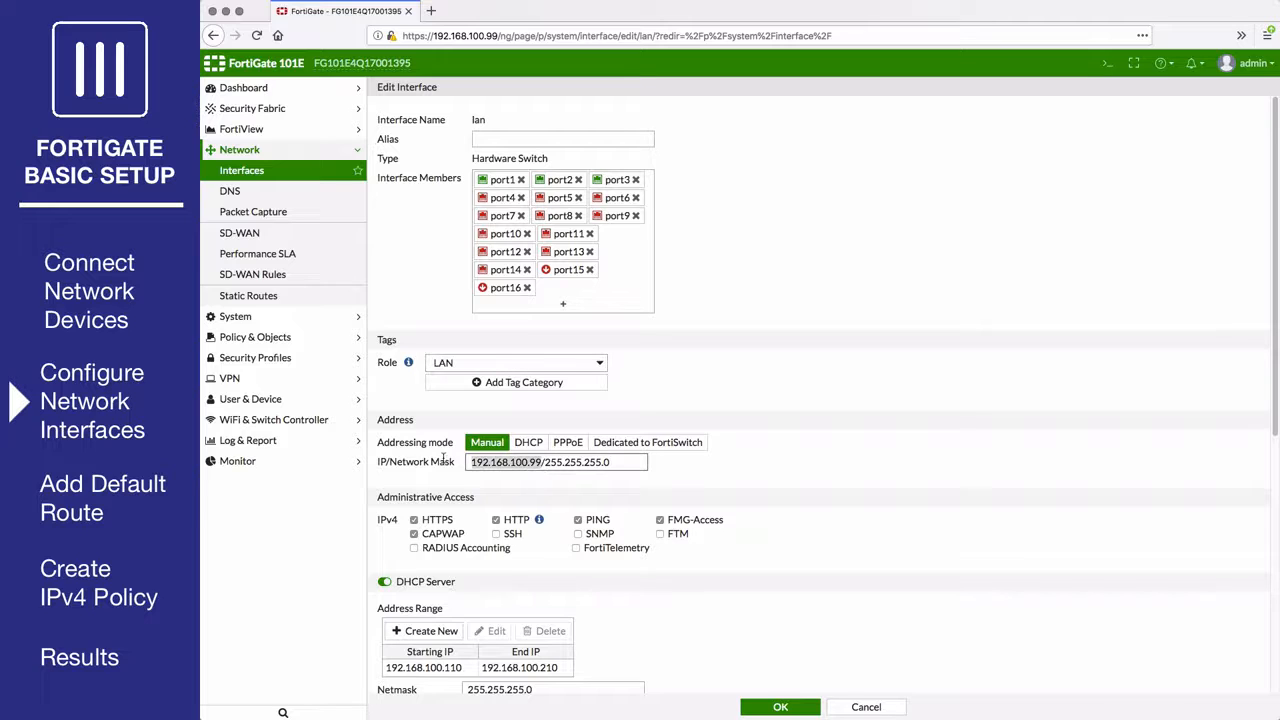
text(10.11.10)
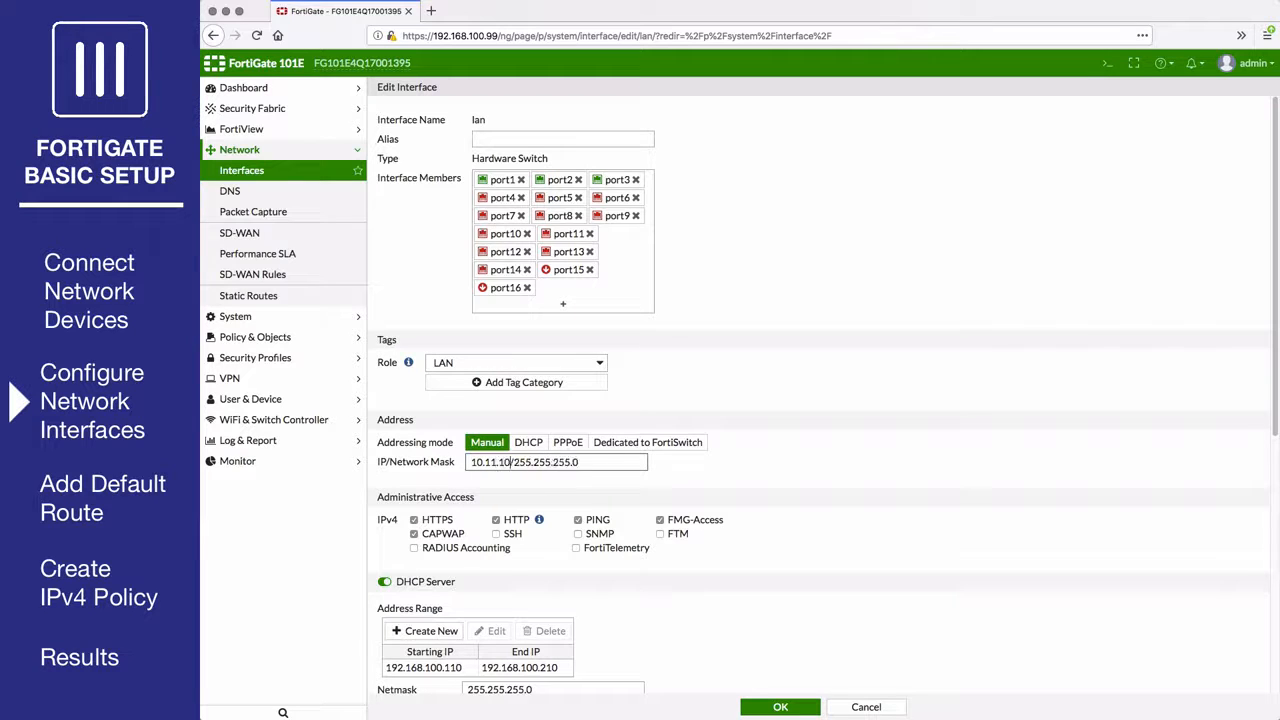
text(.1)
Replace the old DHCP range with 10.11.10.2–10.11.10.254 and save the lan interface.
scroll(474, 463, down, 3)
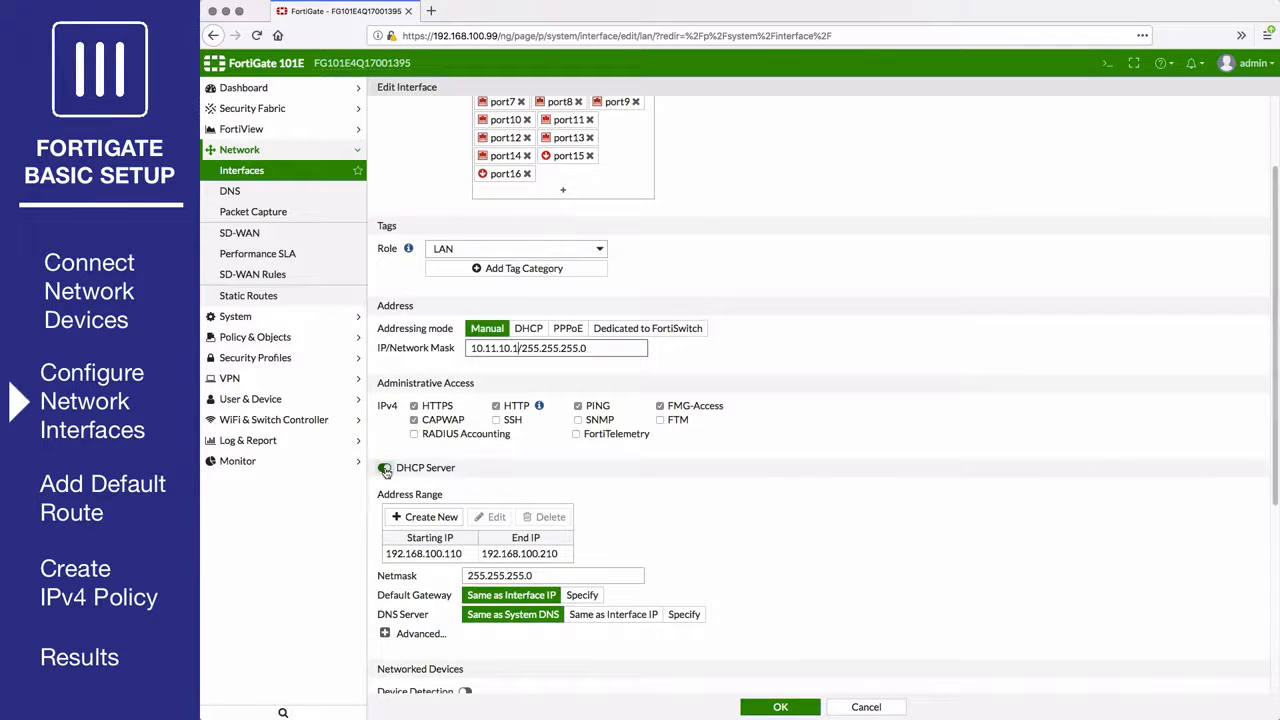
click(385, 468)
click(385, 468)
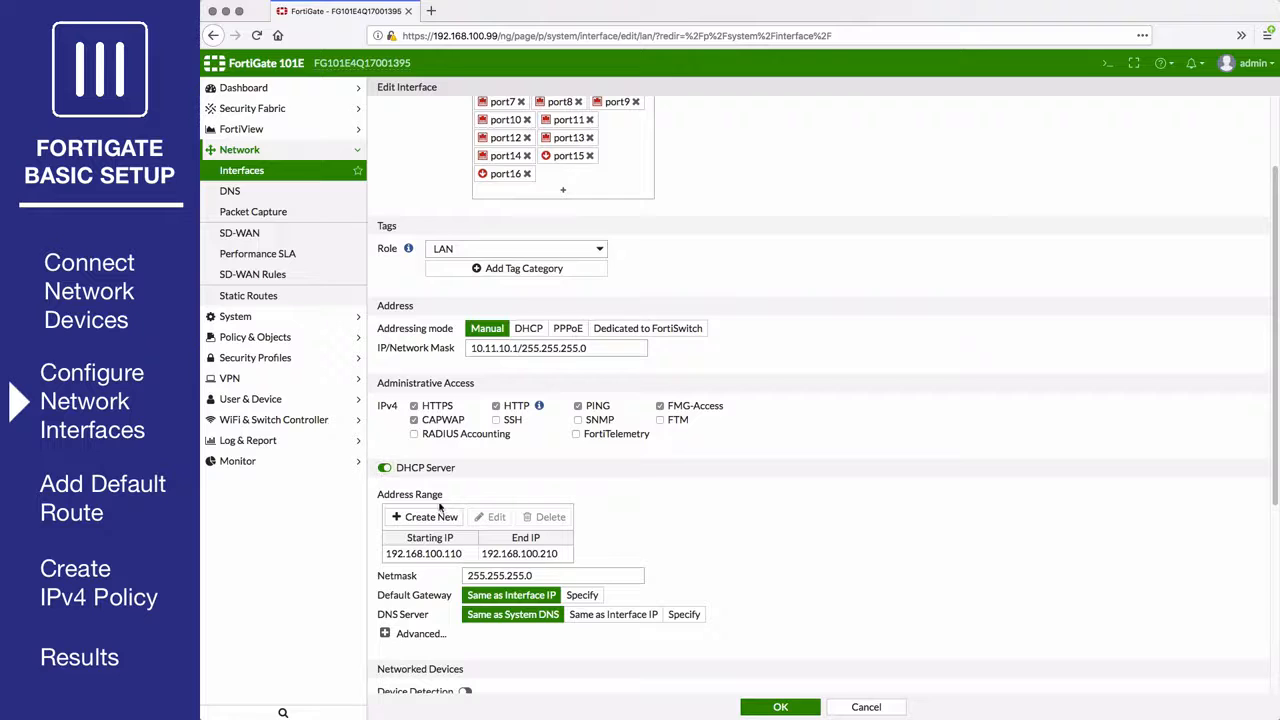
click(453, 556)
click(546, 517)
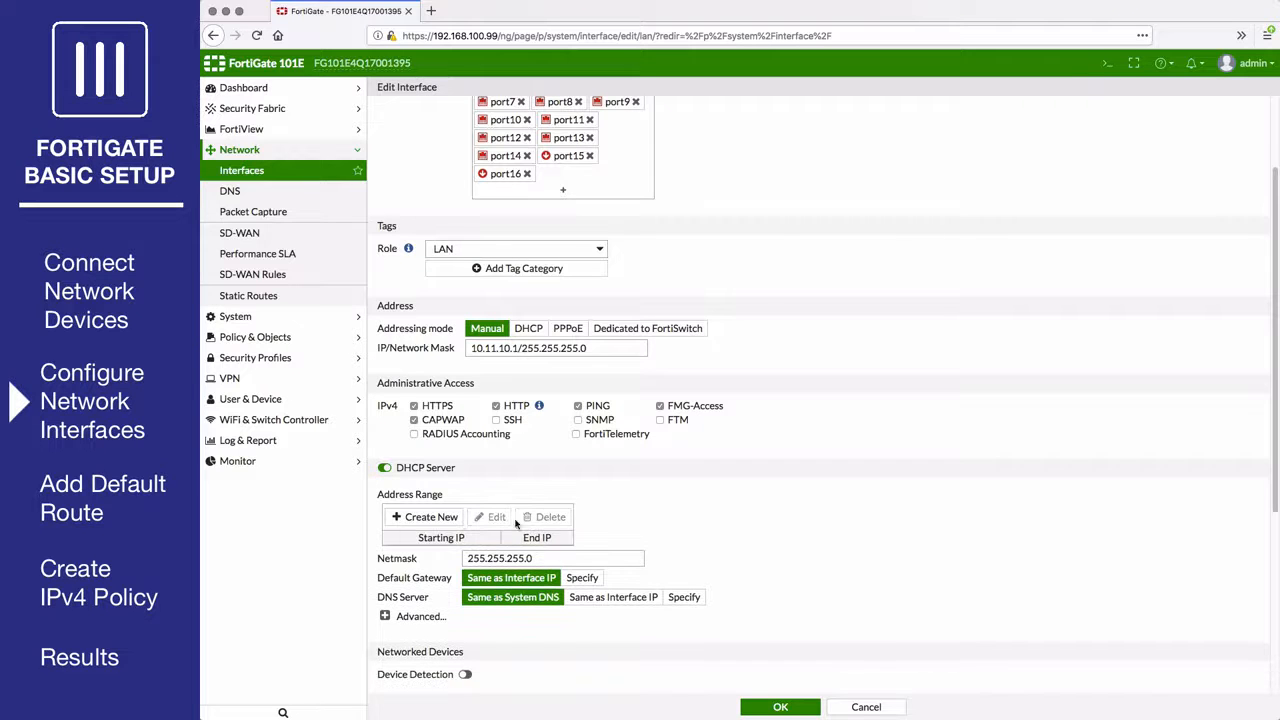
click(428, 518)
click(689, 571)
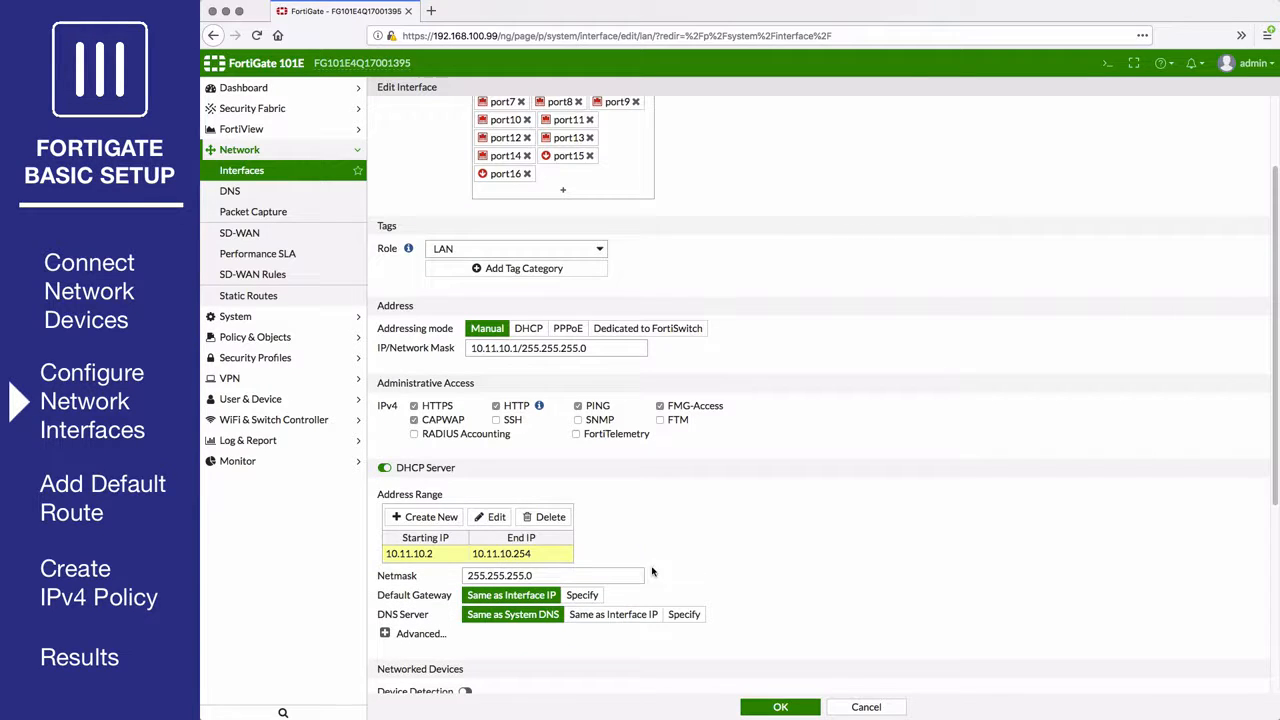
click(780, 708)
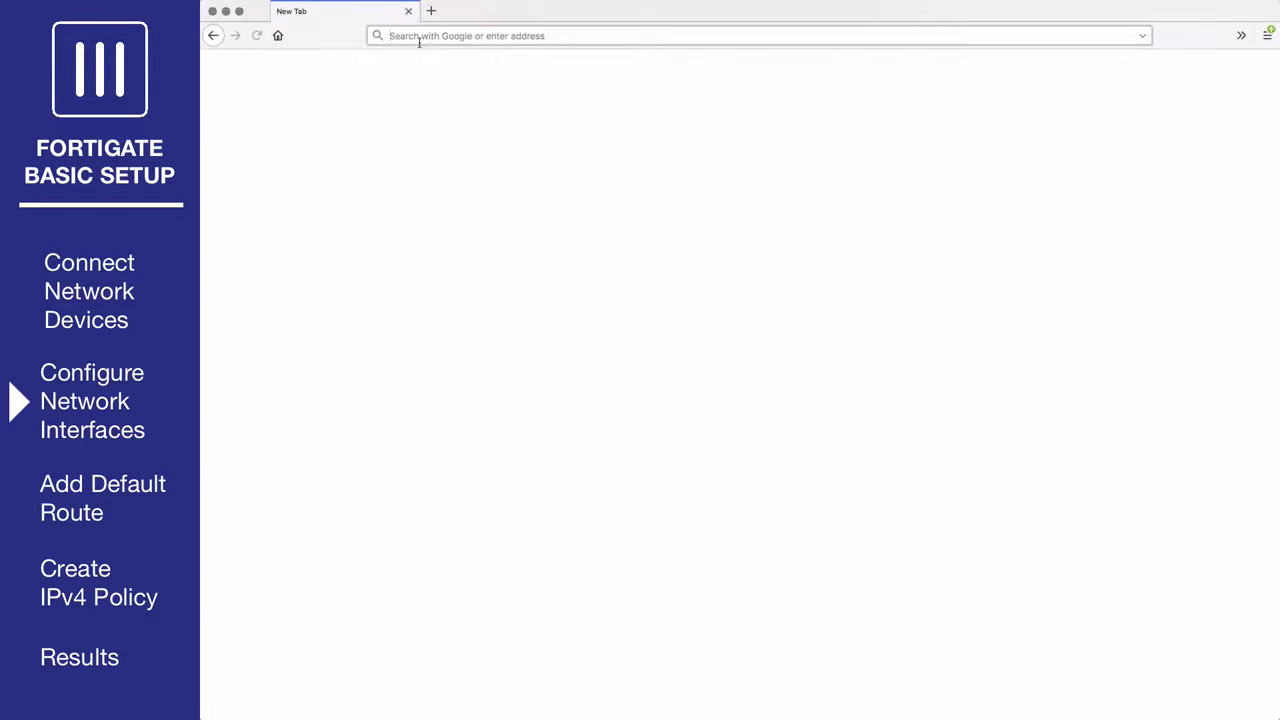
text(https://10.11.10.1)
key(Return)
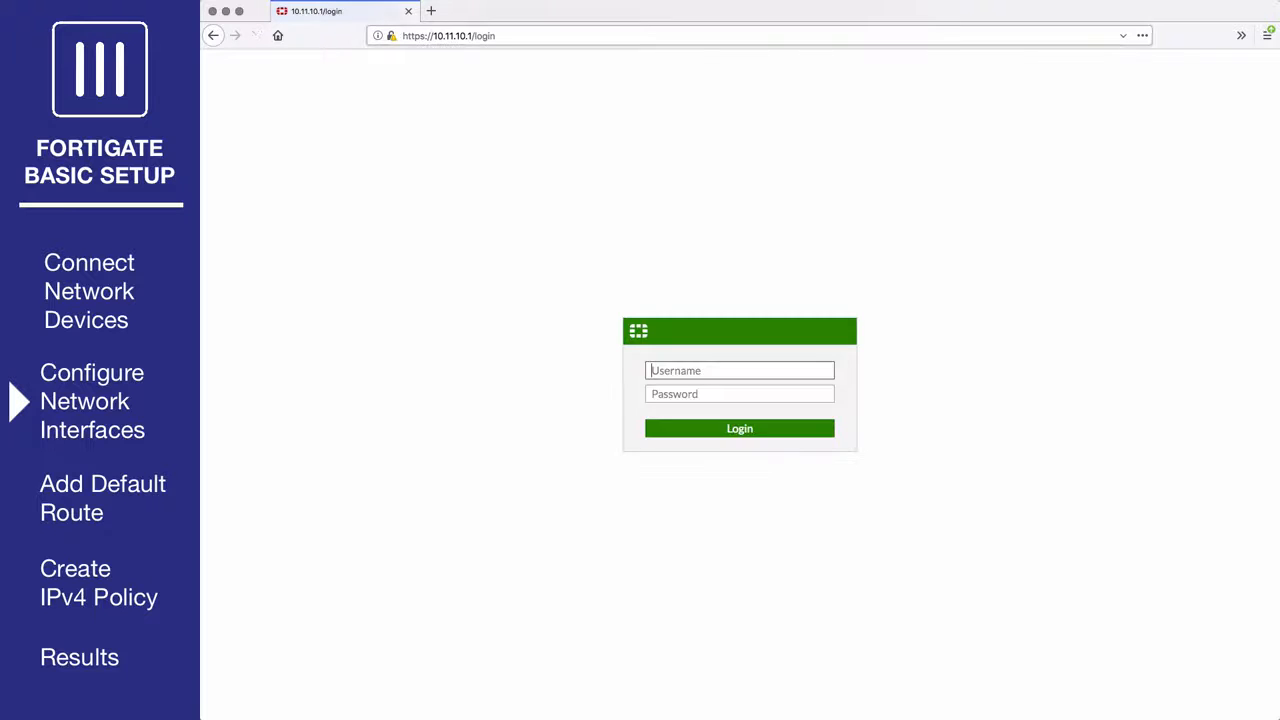
text(admin)
key(Return)
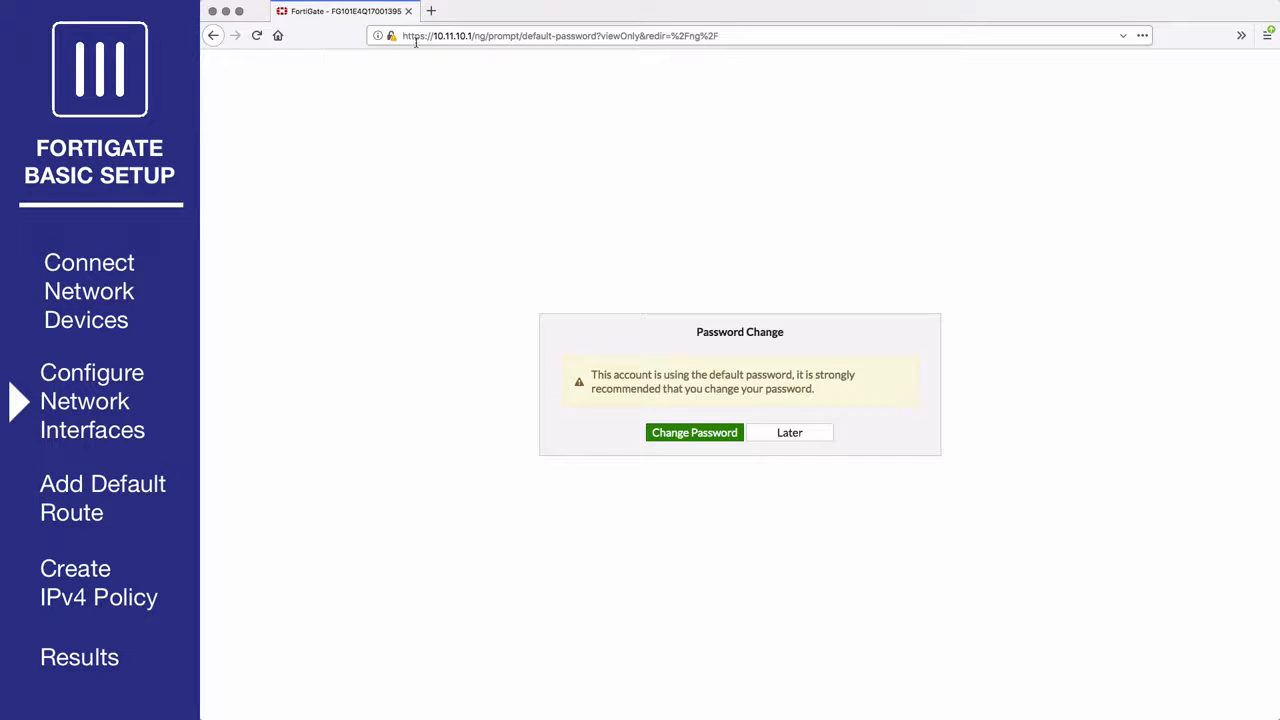
click(785, 432)
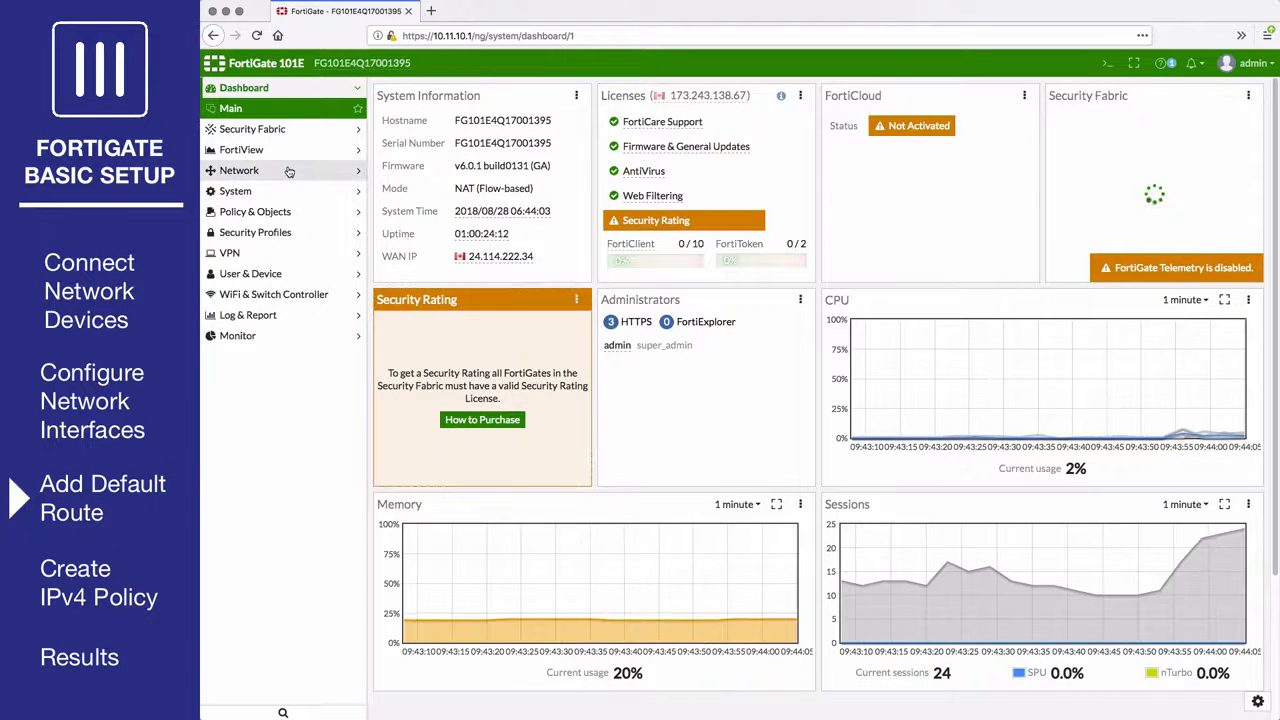
Create a static route to 0.0.0.0/0.0.0.0 via gateway 172.25.176.2 on wan1 and save it.
click(239, 170)
click(288, 294)
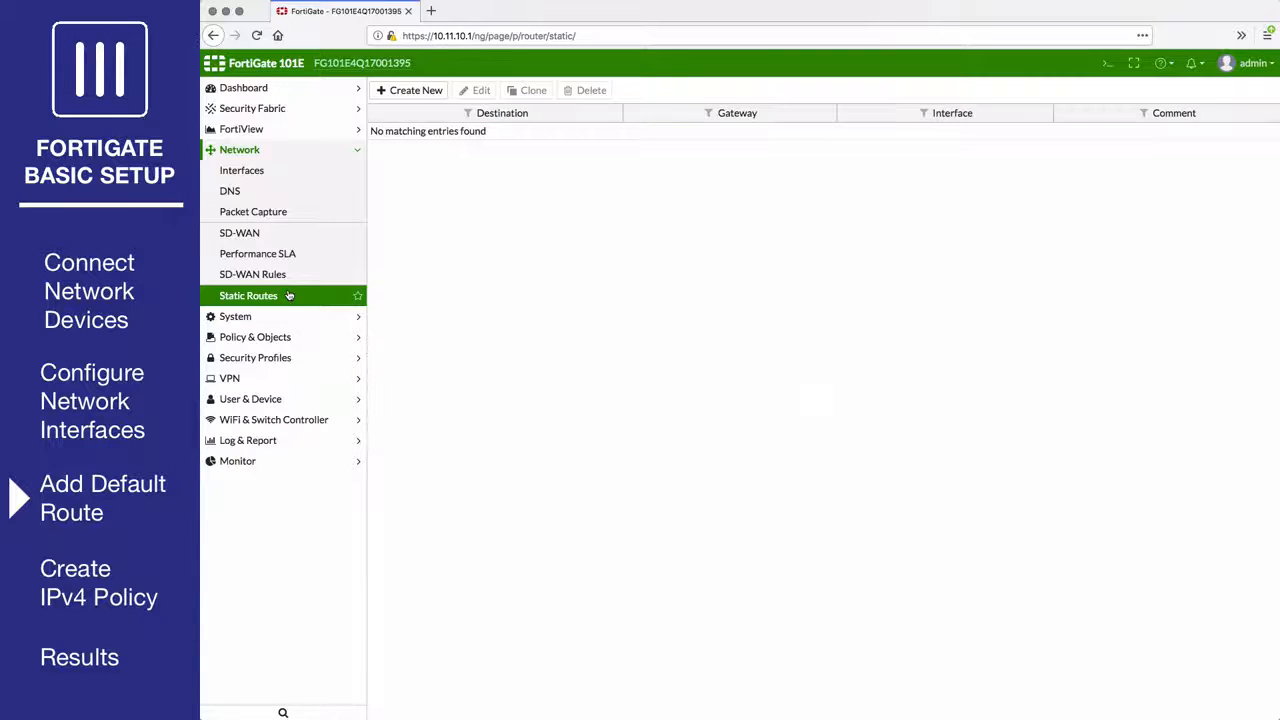
click(410, 92)
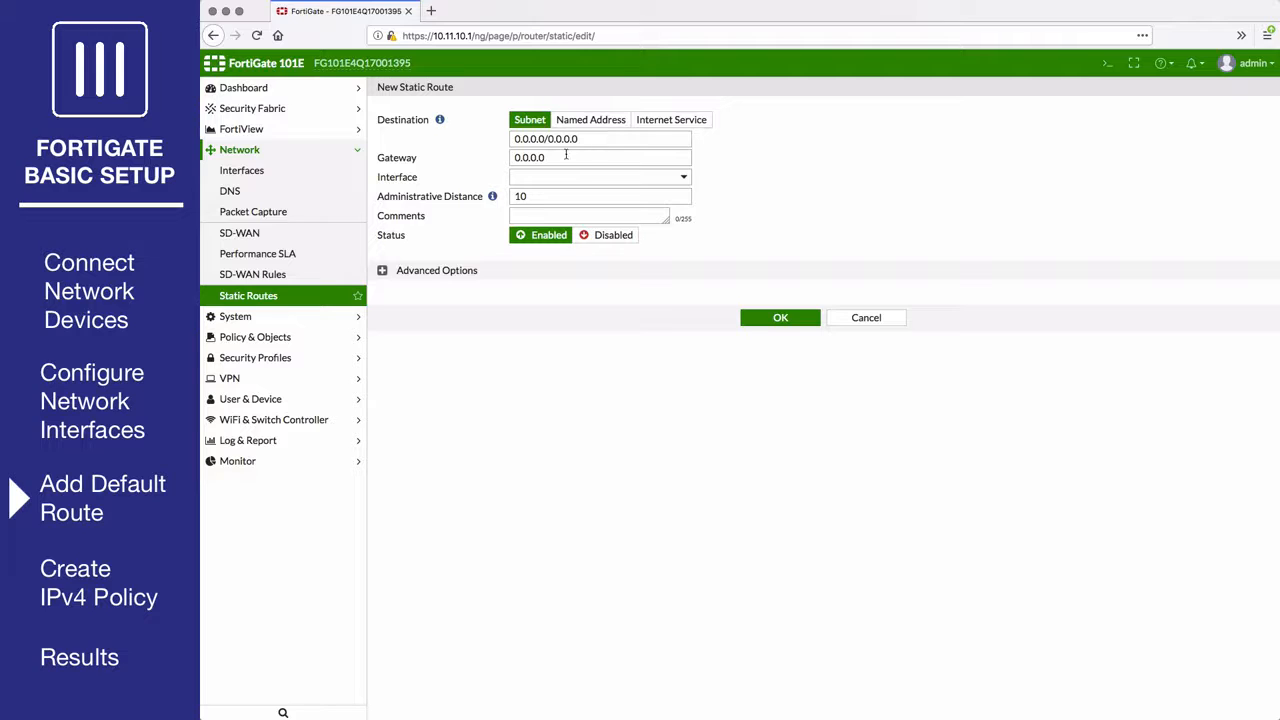
drag(566, 157, 501, 155)
text(172.25.176.2)
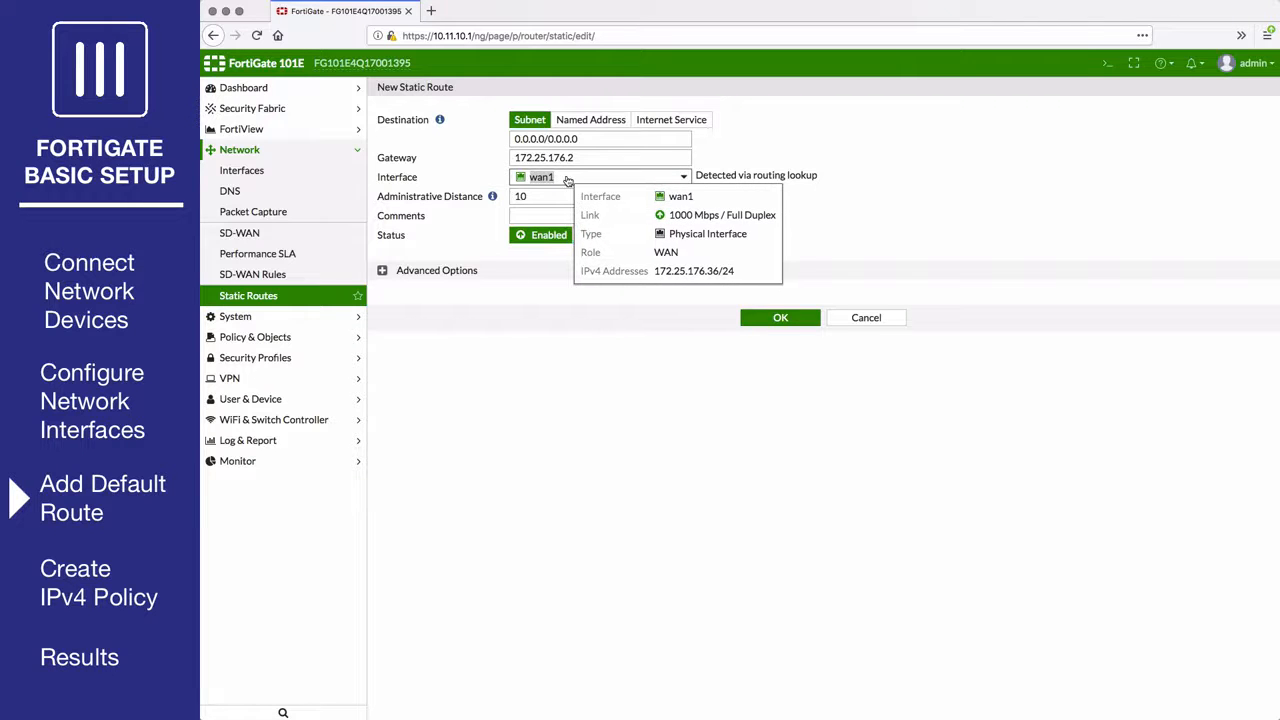
click(563, 178)
click(559, 234)
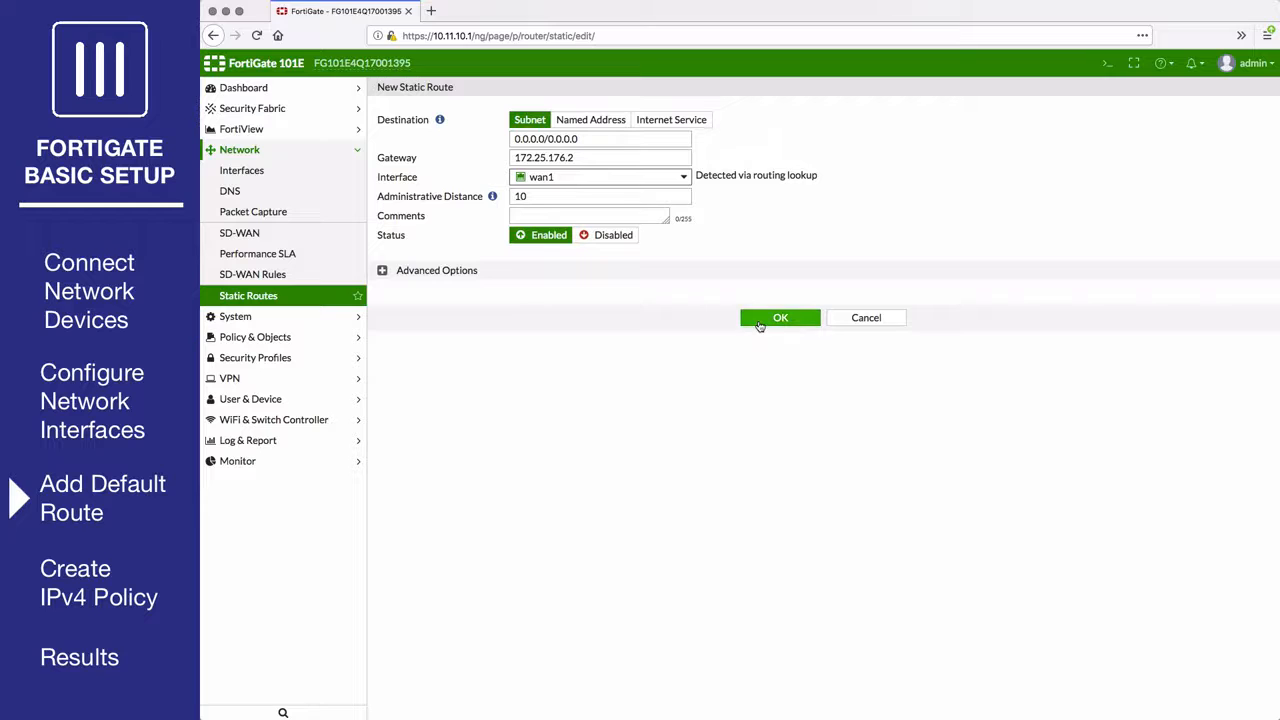
click(759, 325)
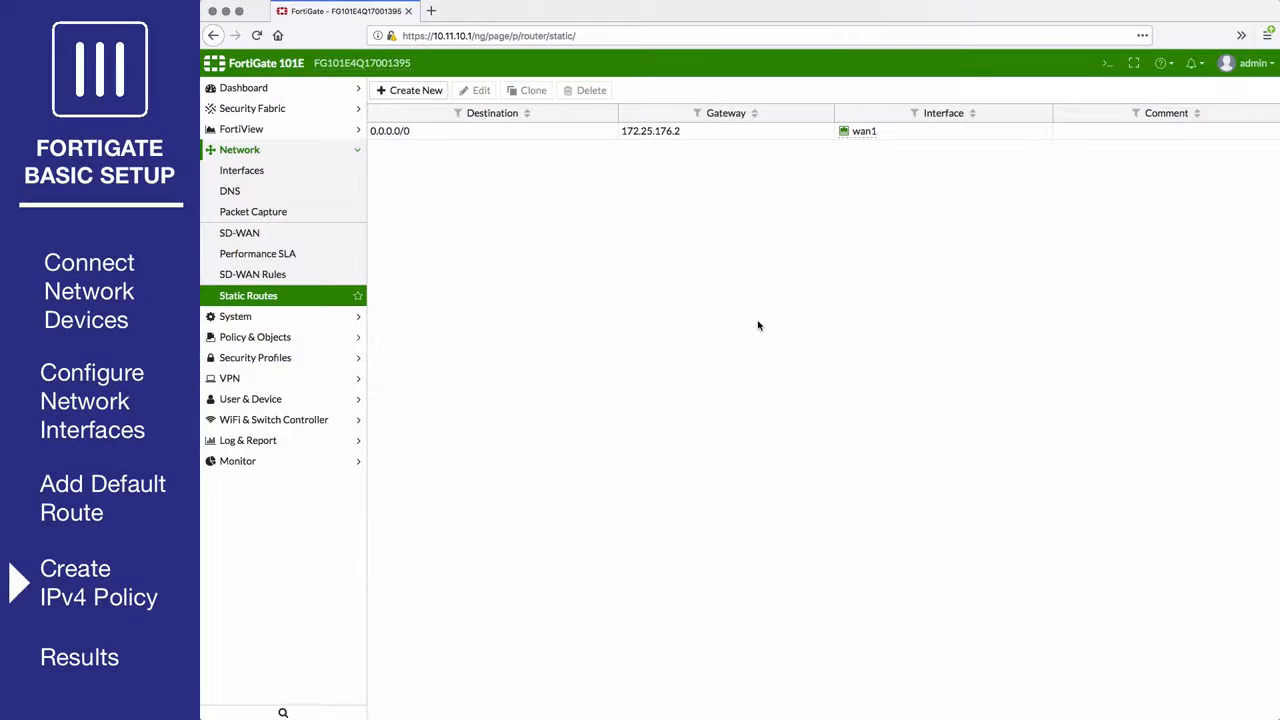
Start a new IPv4 policy named internet_access.
click(315, 337)
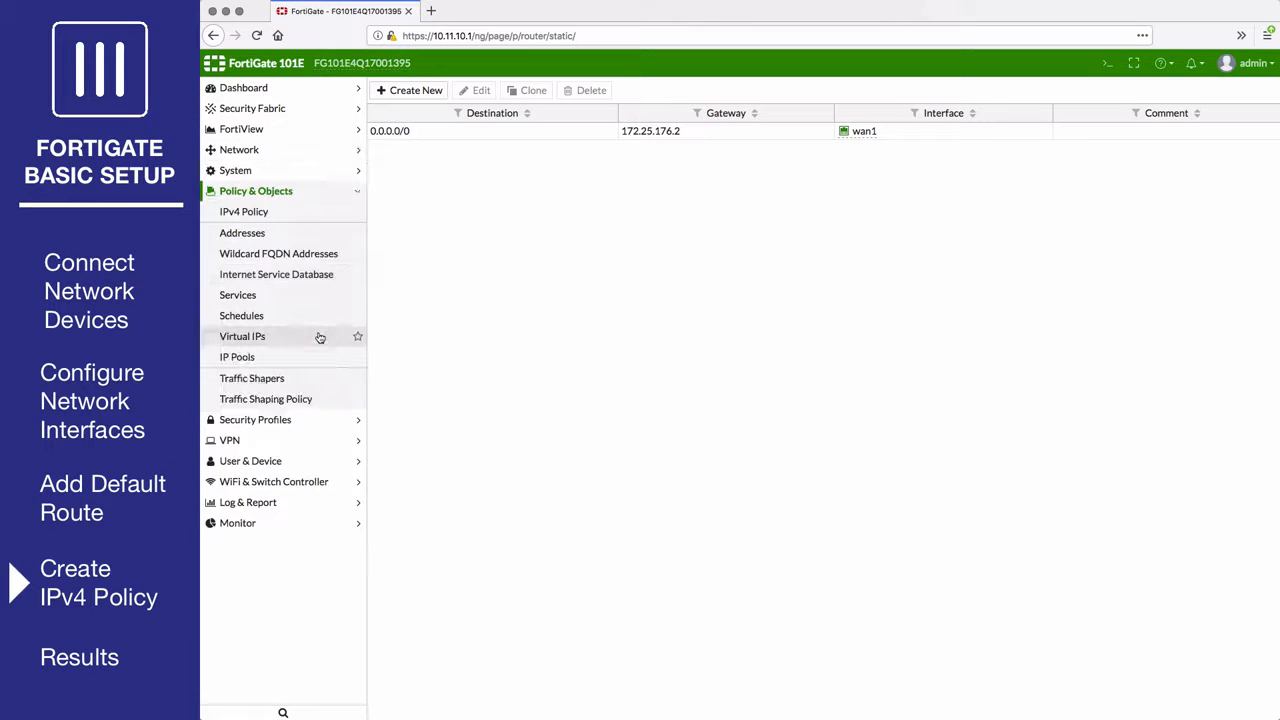
click(308, 214)
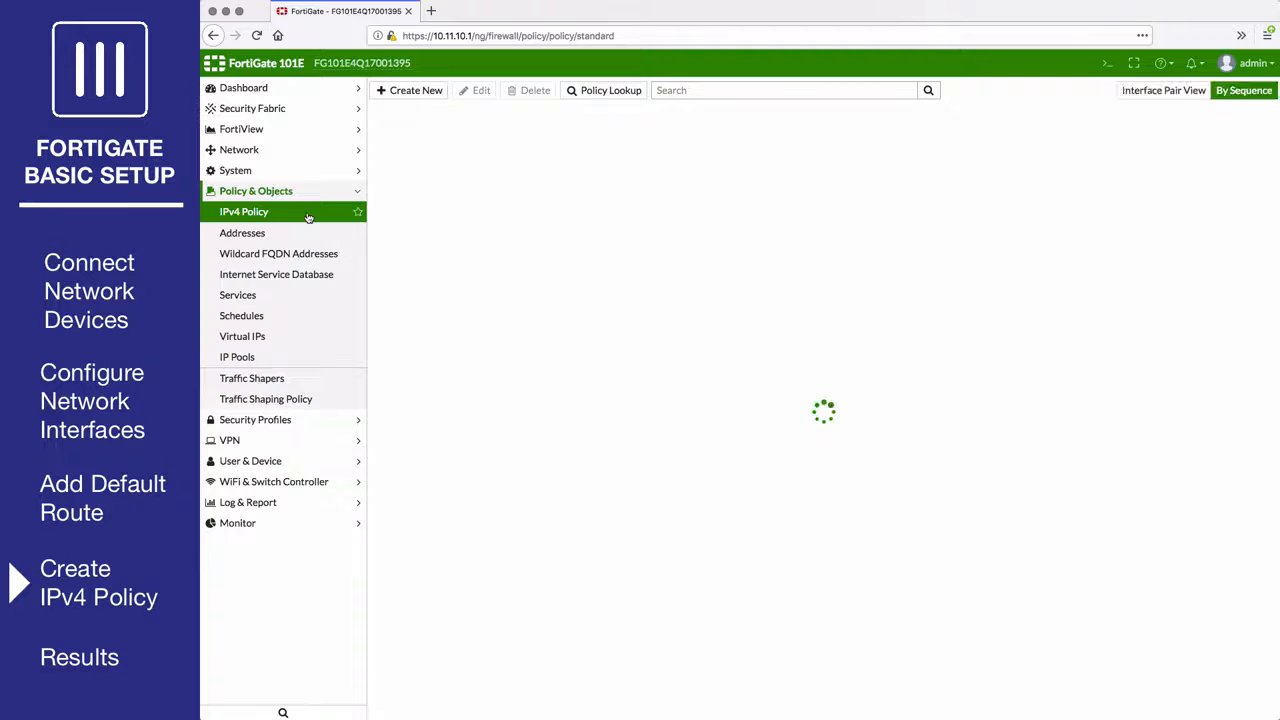
click(416, 91)
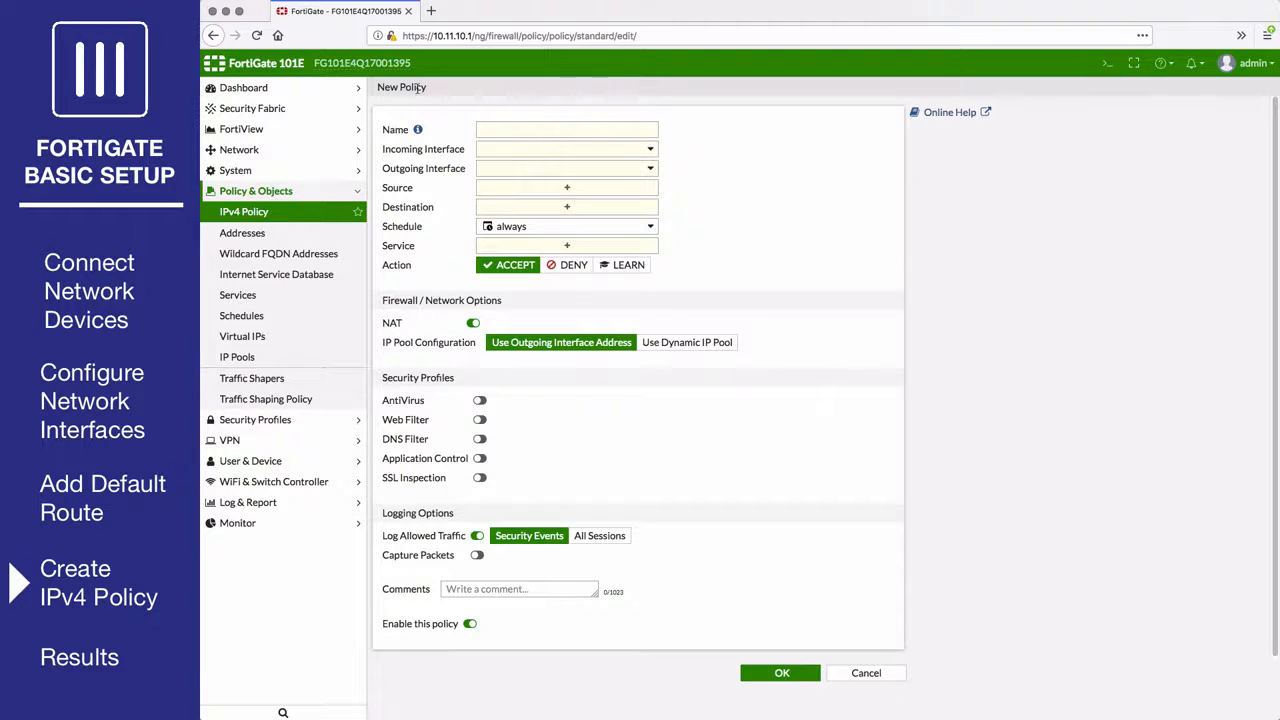
click(499, 131)
text(internet_access)
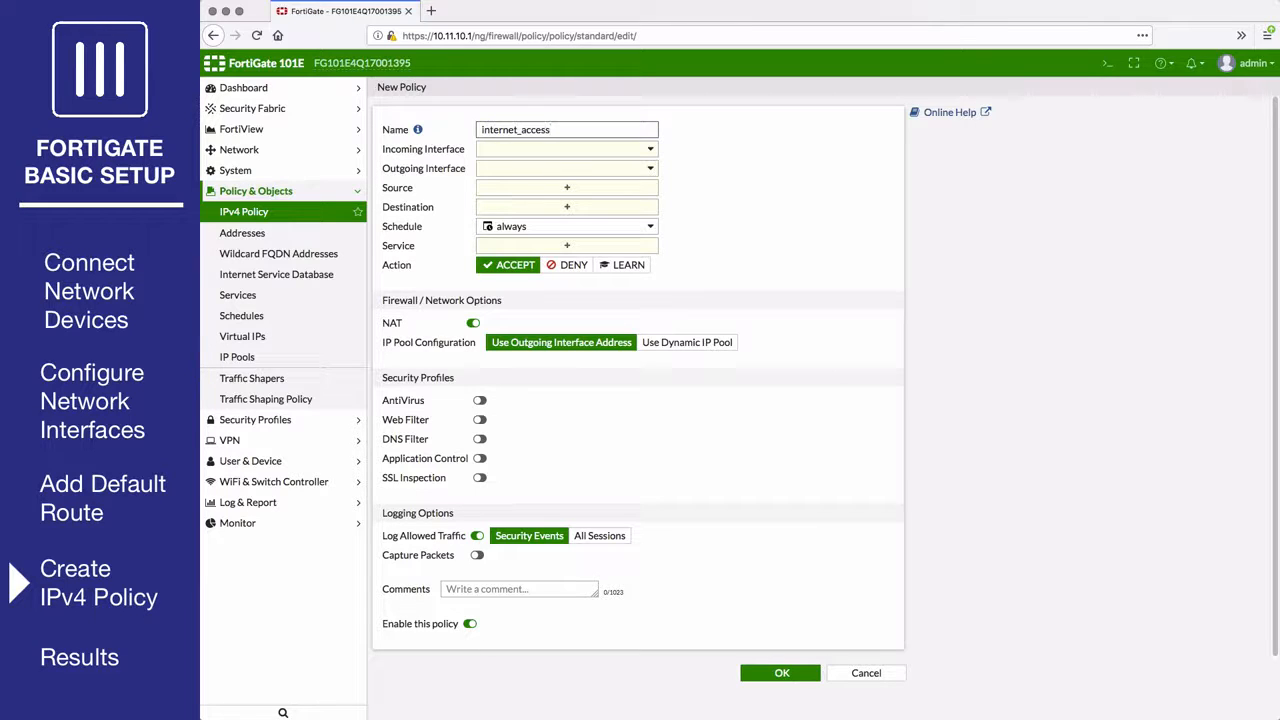
Set the policy from lan to wan1 with source all, destination all and service ALL.
click(528, 152)
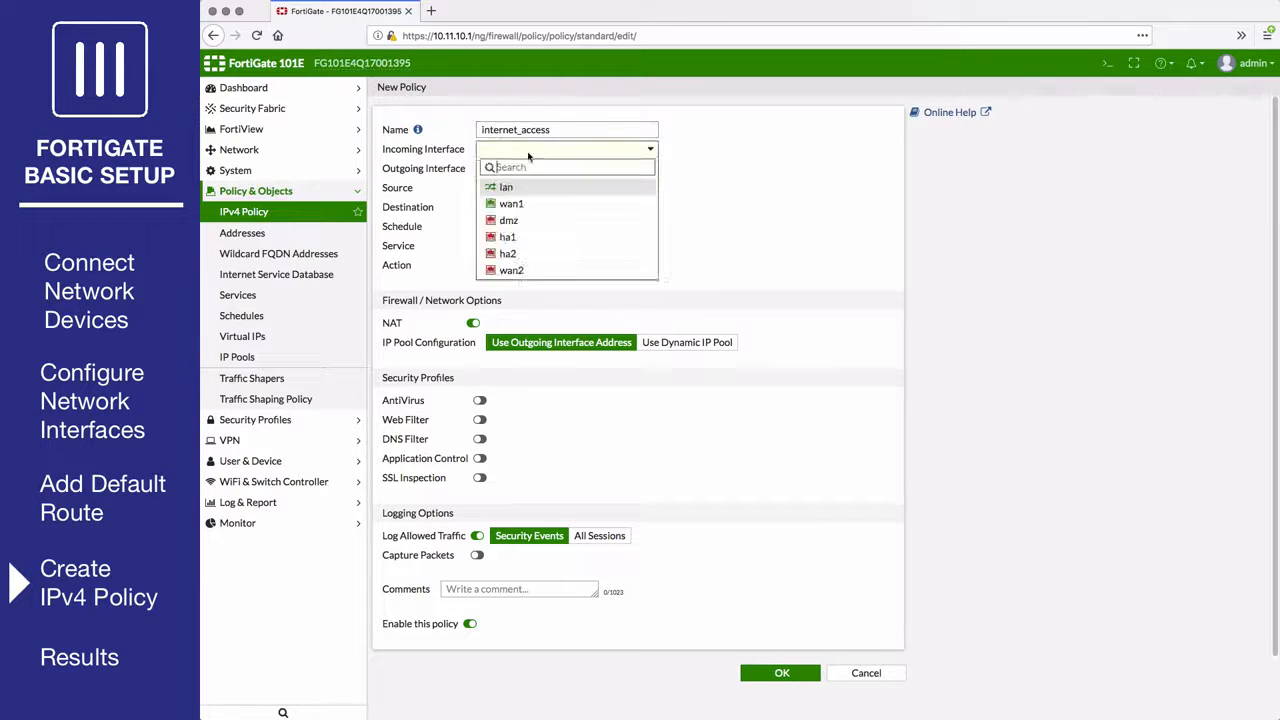
click(517, 190)
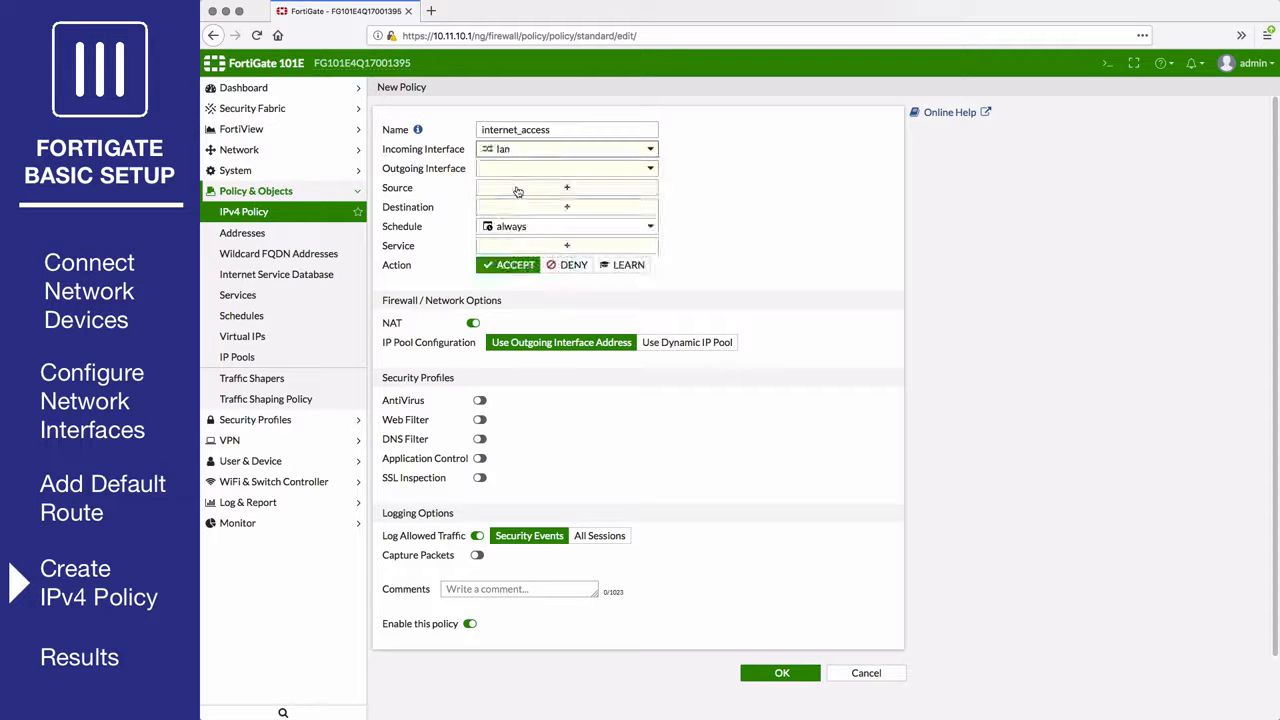
click(525, 170)
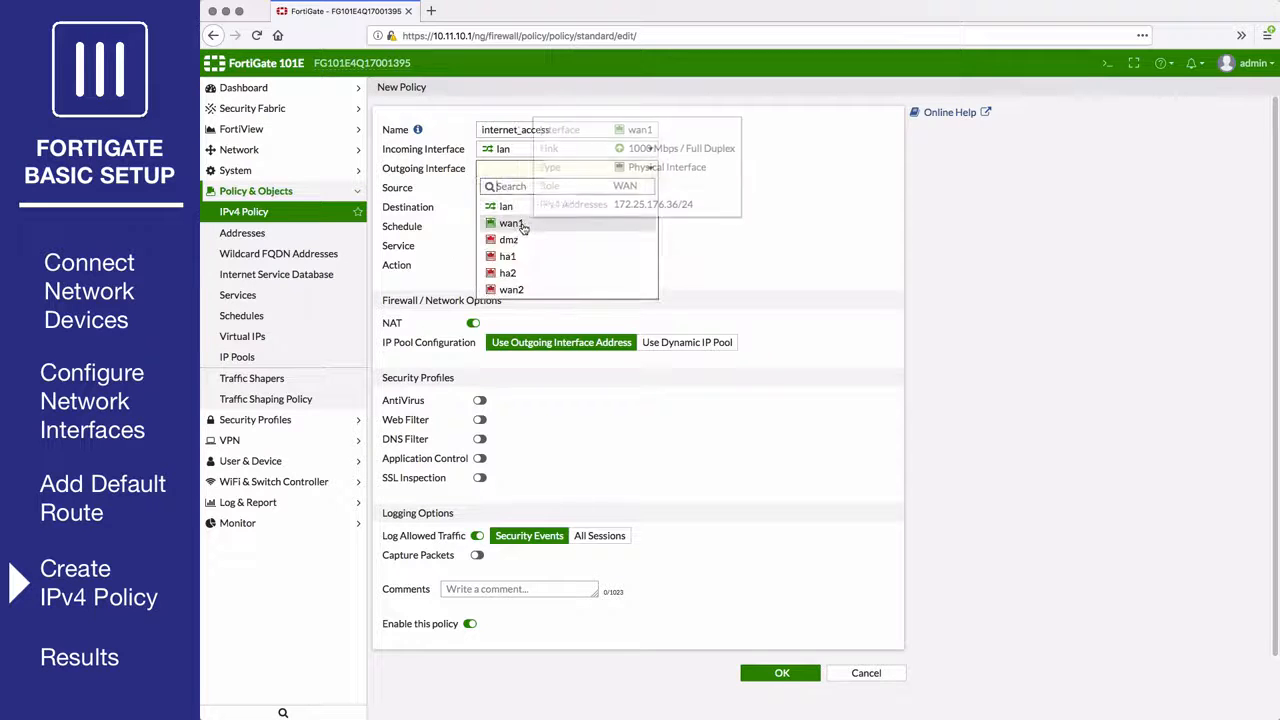
click(525, 223)
click(529, 190)
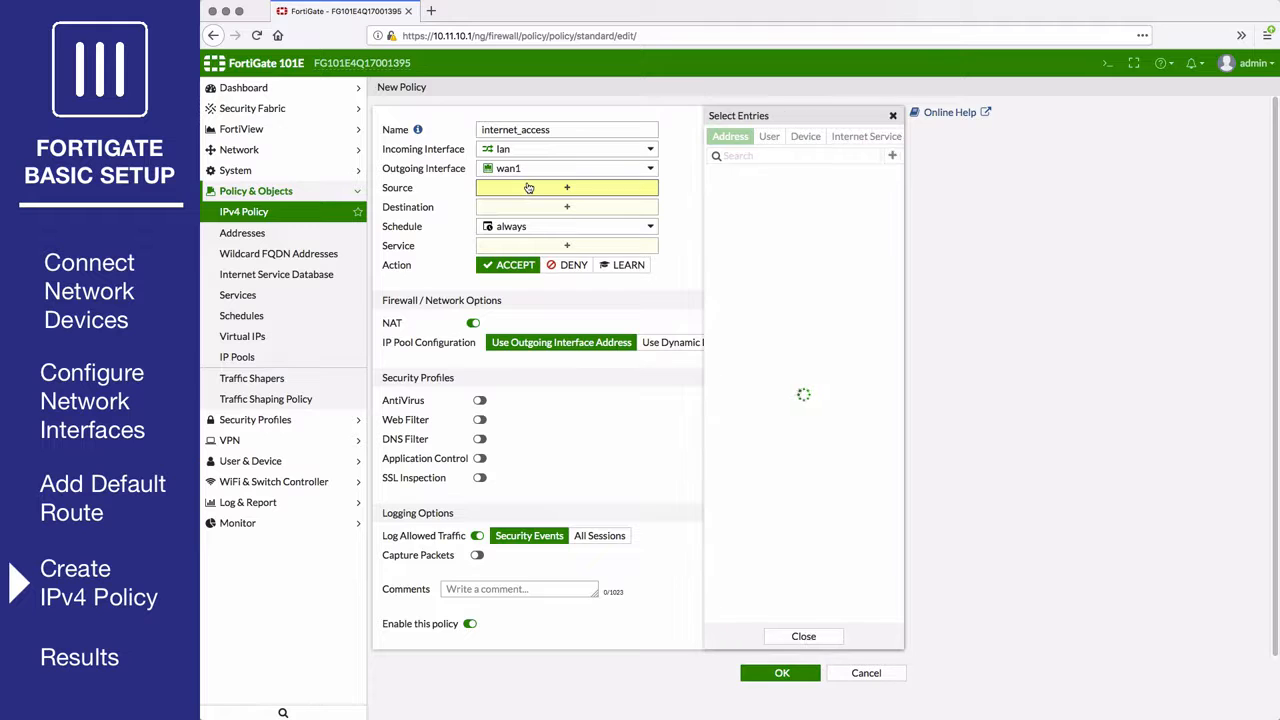
click(731, 194)
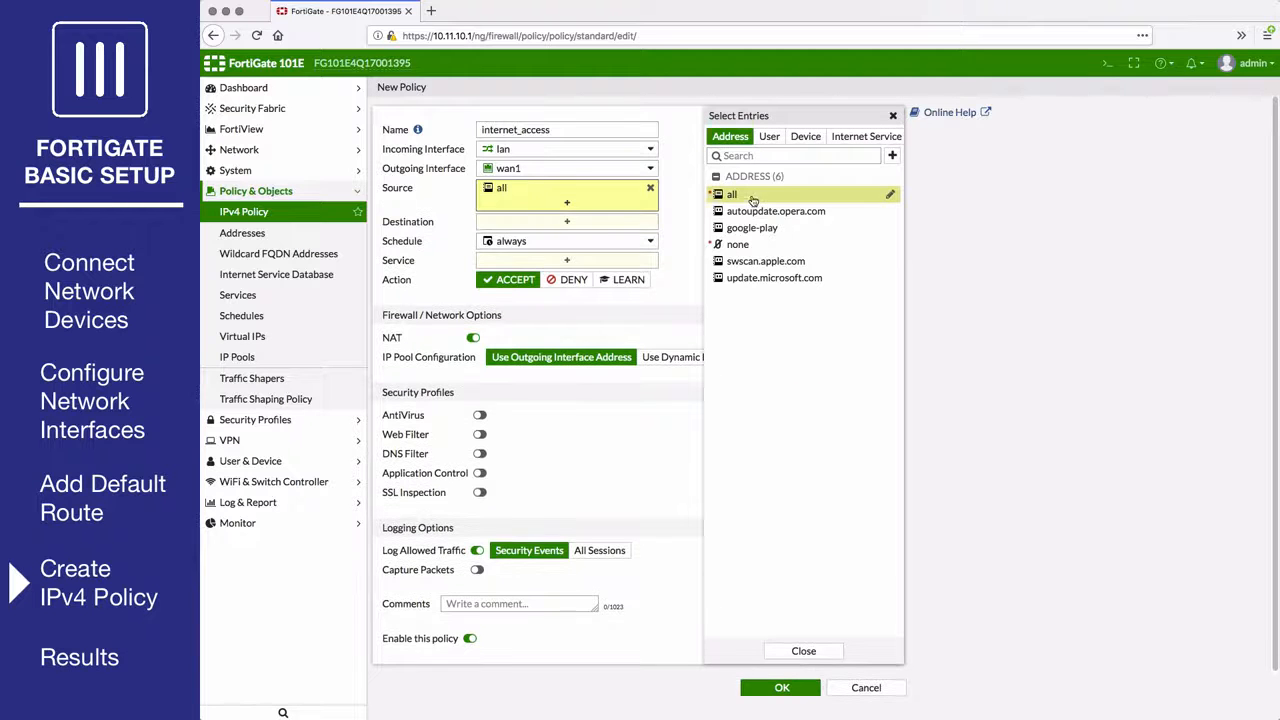
click(593, 222)
click(731, 194)
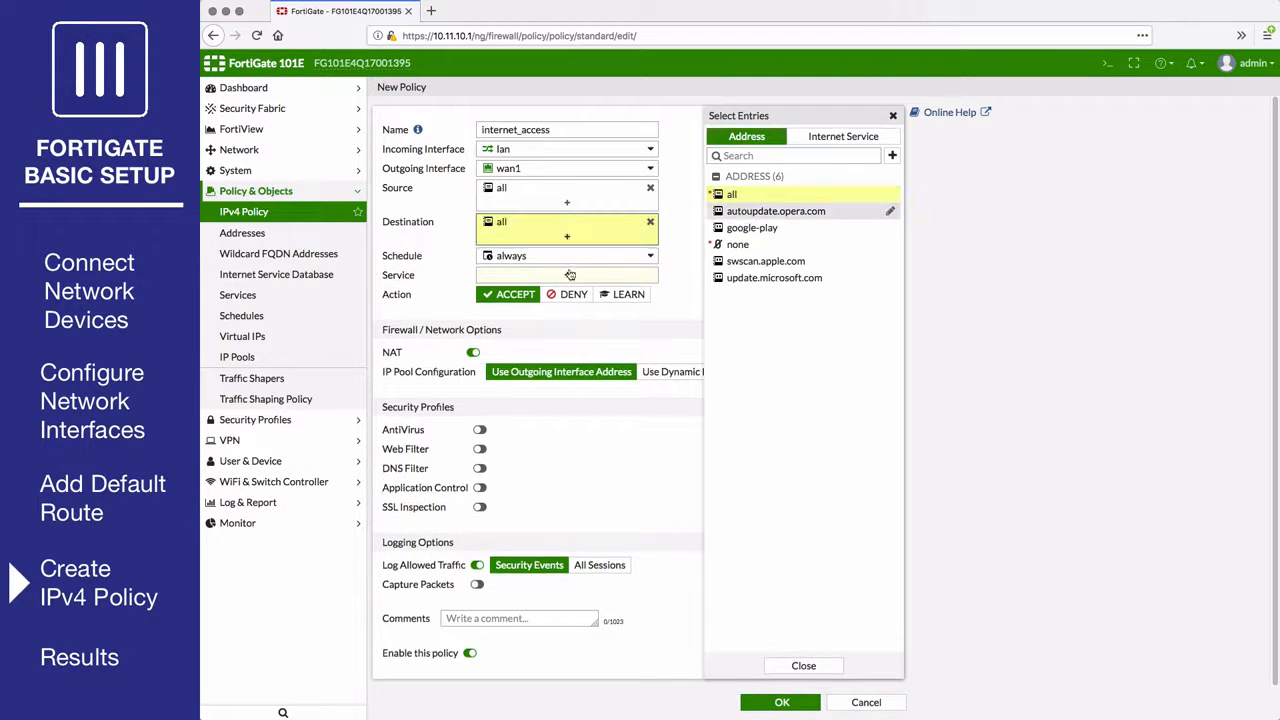
click(547, 276)
click(742, 193)
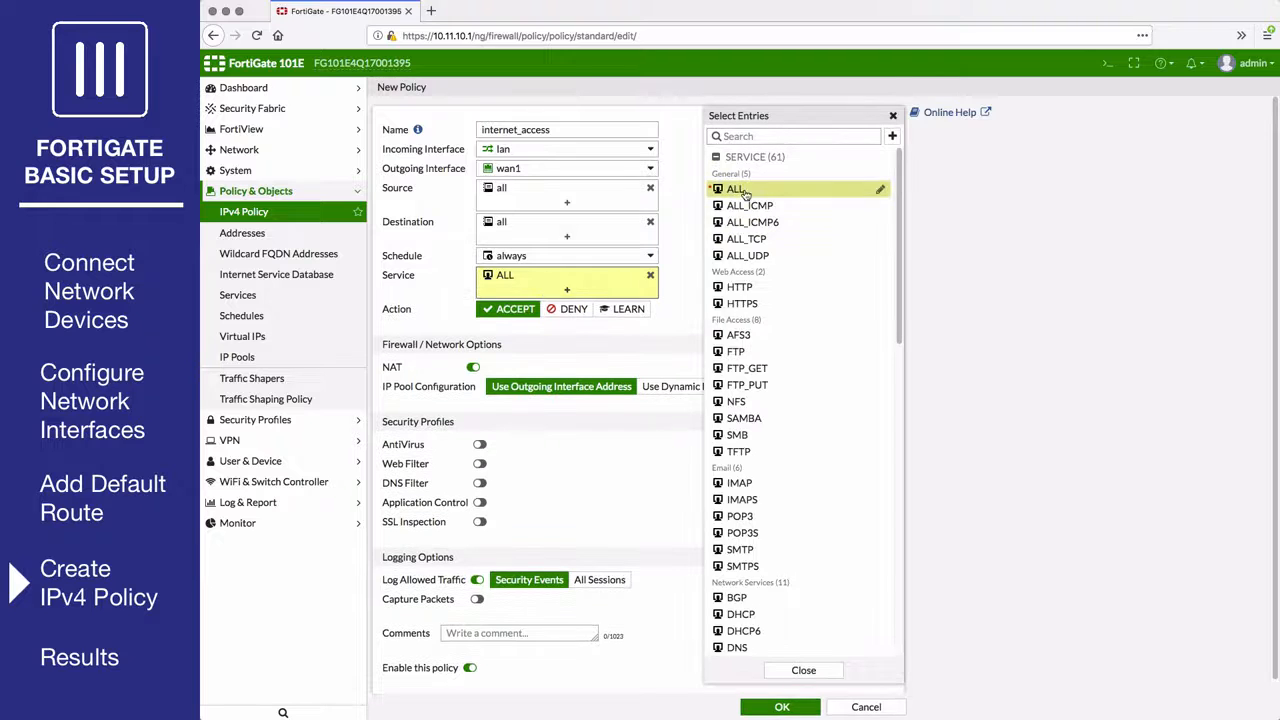
click(527, 337)
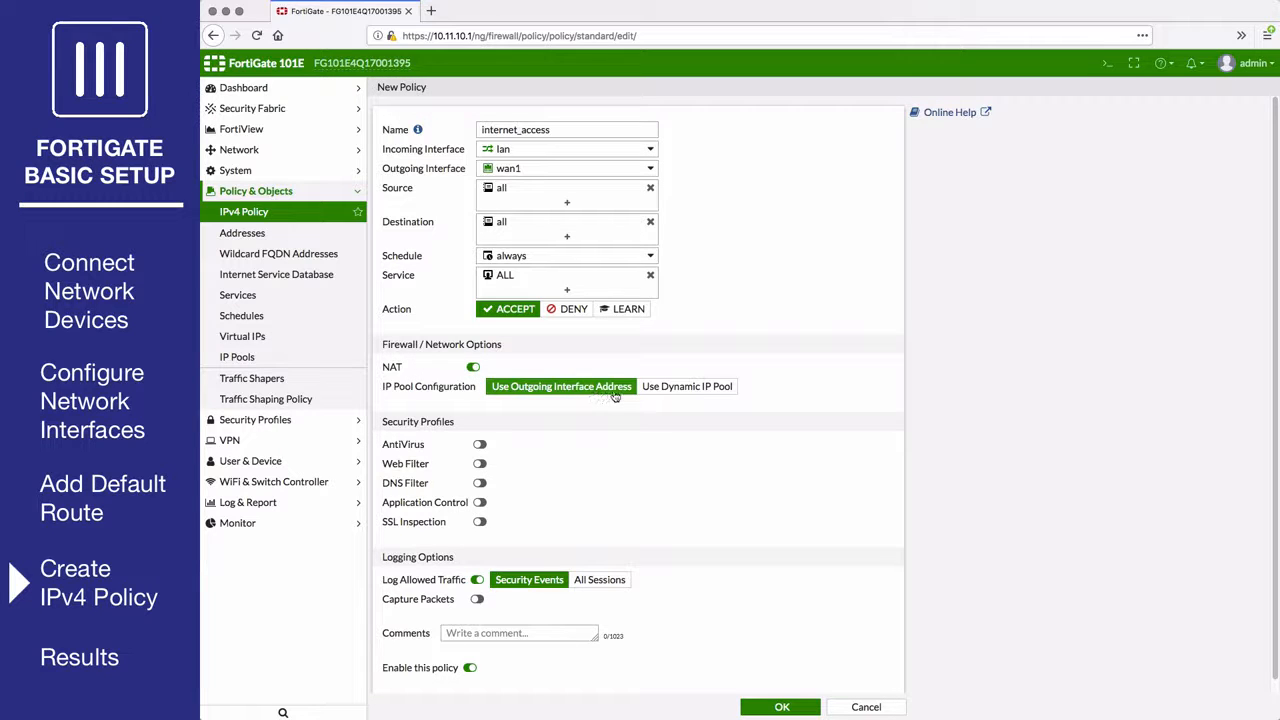
Enable logging of all sessions and save the internet_access policy.
scroll(614, 396, down, 1)
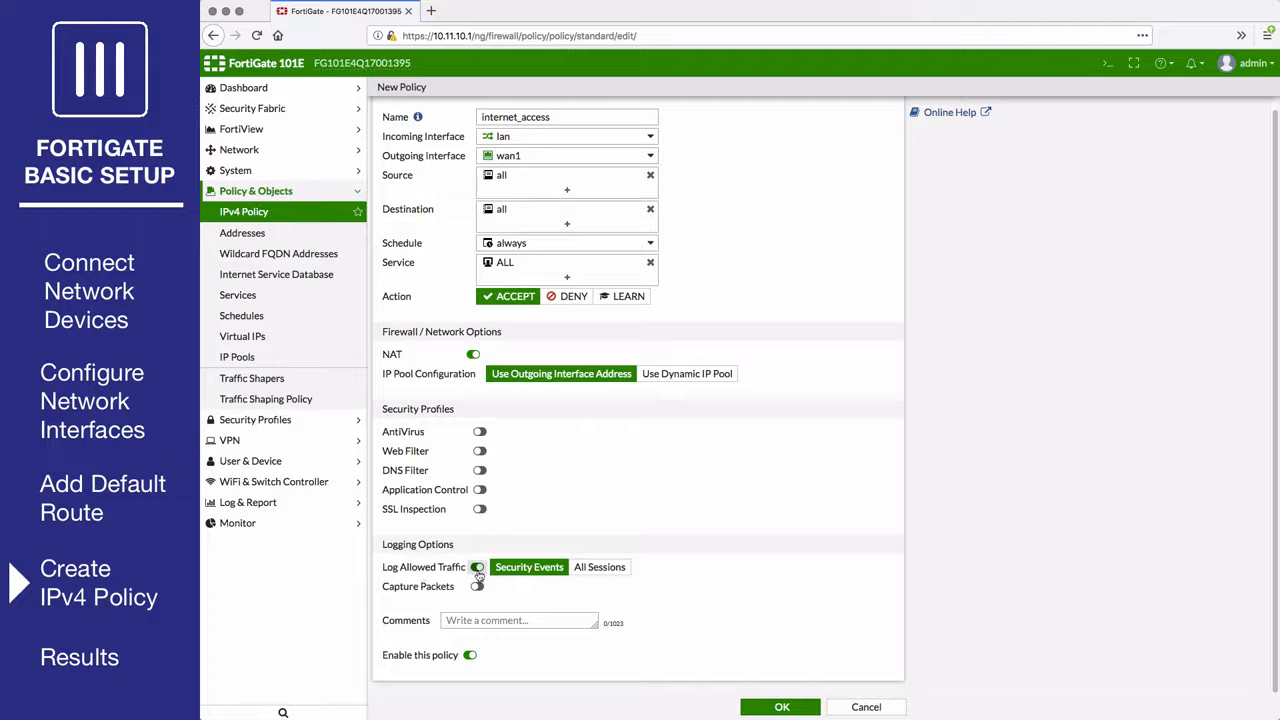
click(580, 568)
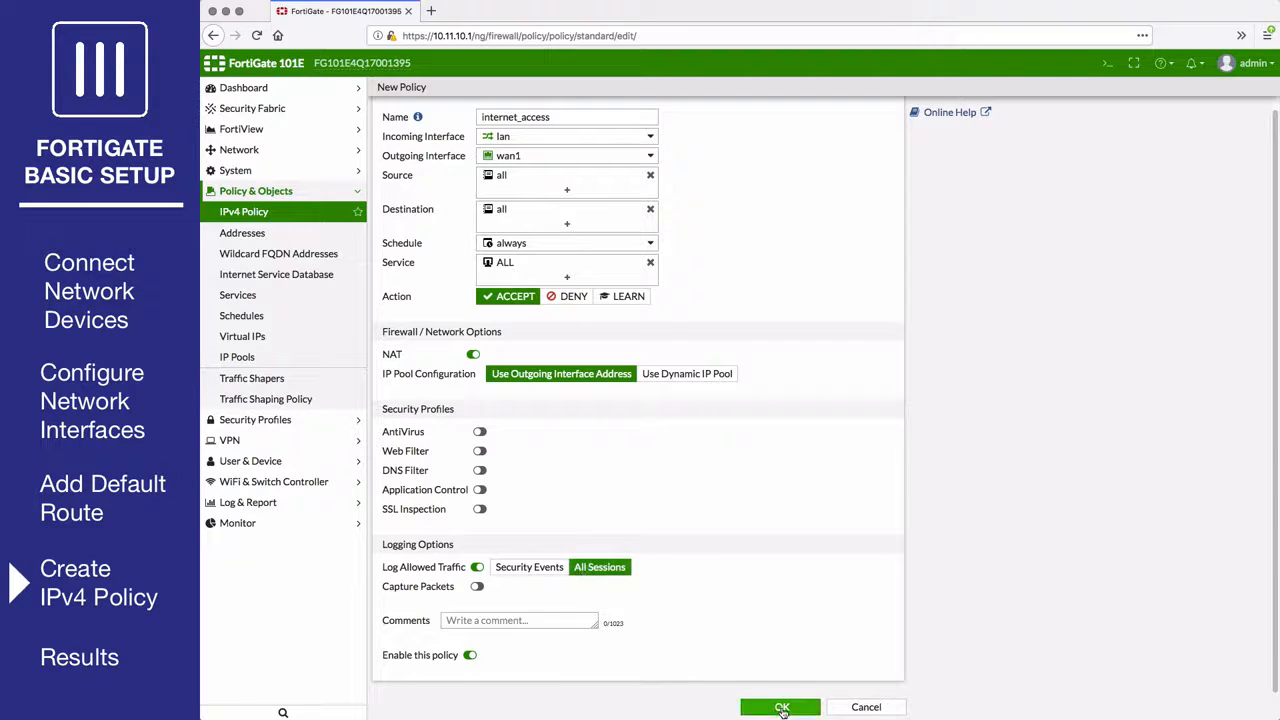
click(781, 707)
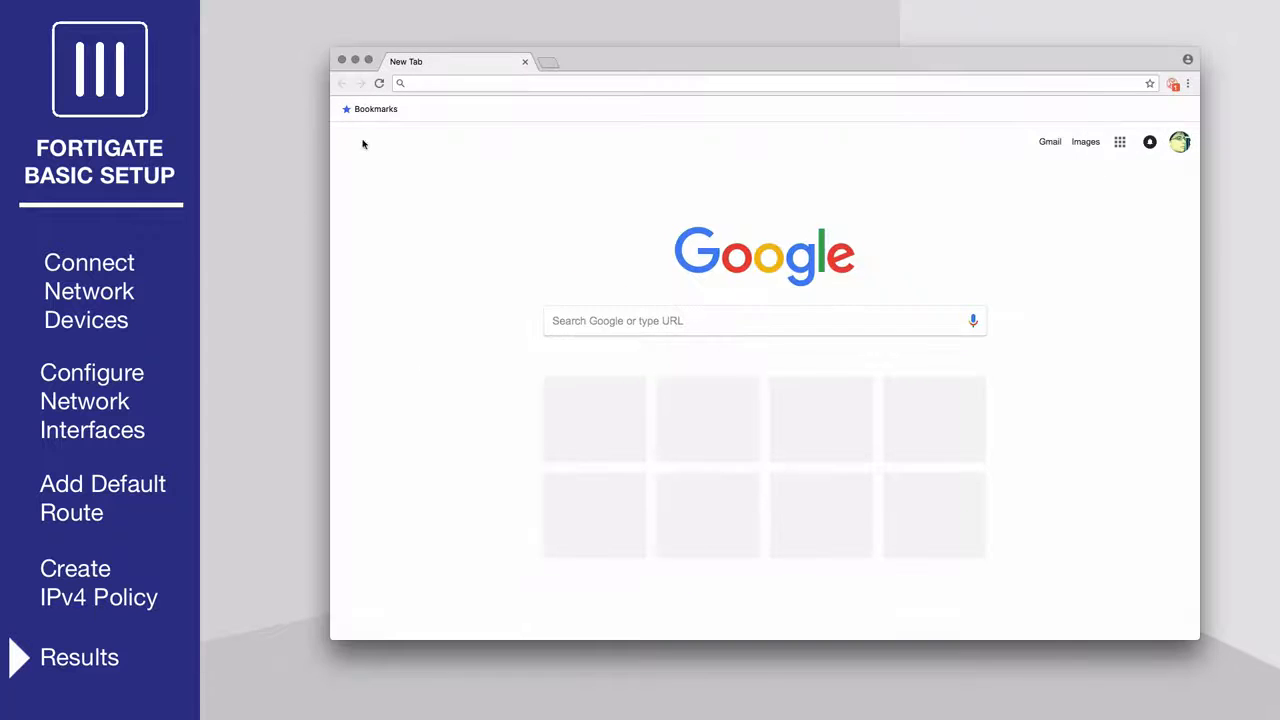
Browse to fortinet.com in Chrome and scroll down the loaded homepage.
click(462, 84)
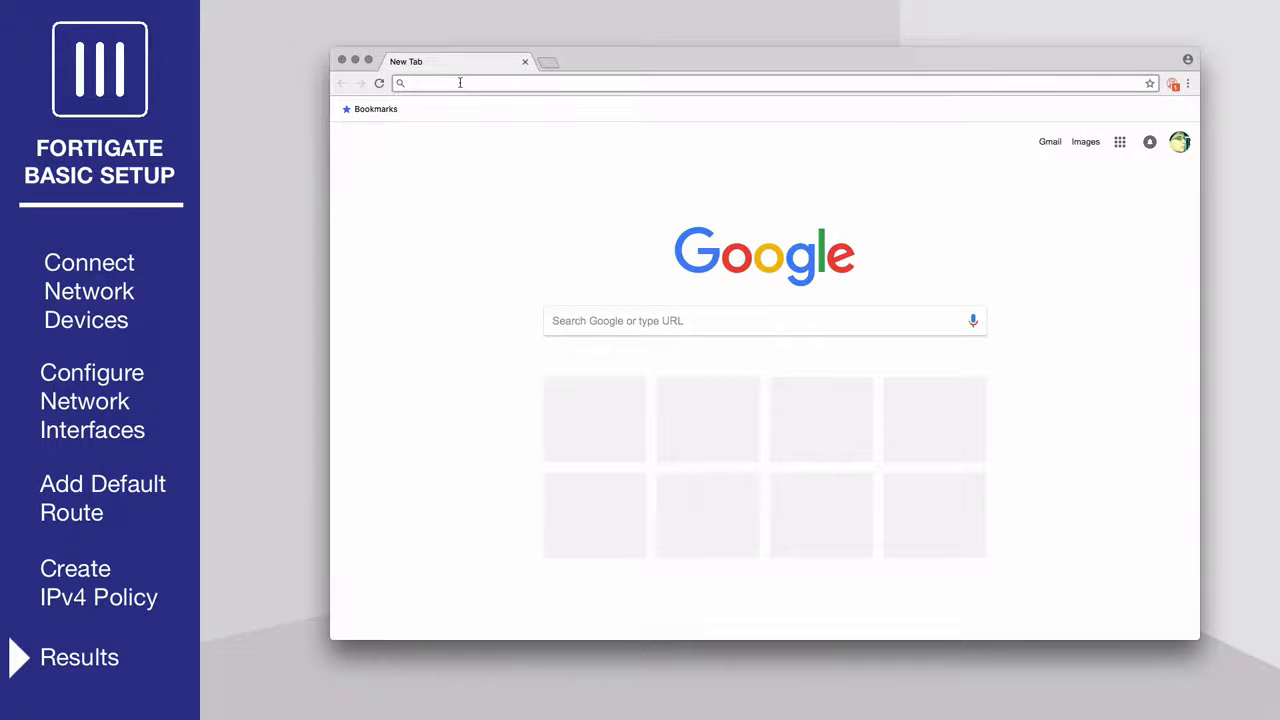
text(fortinet.com)
key(Return)
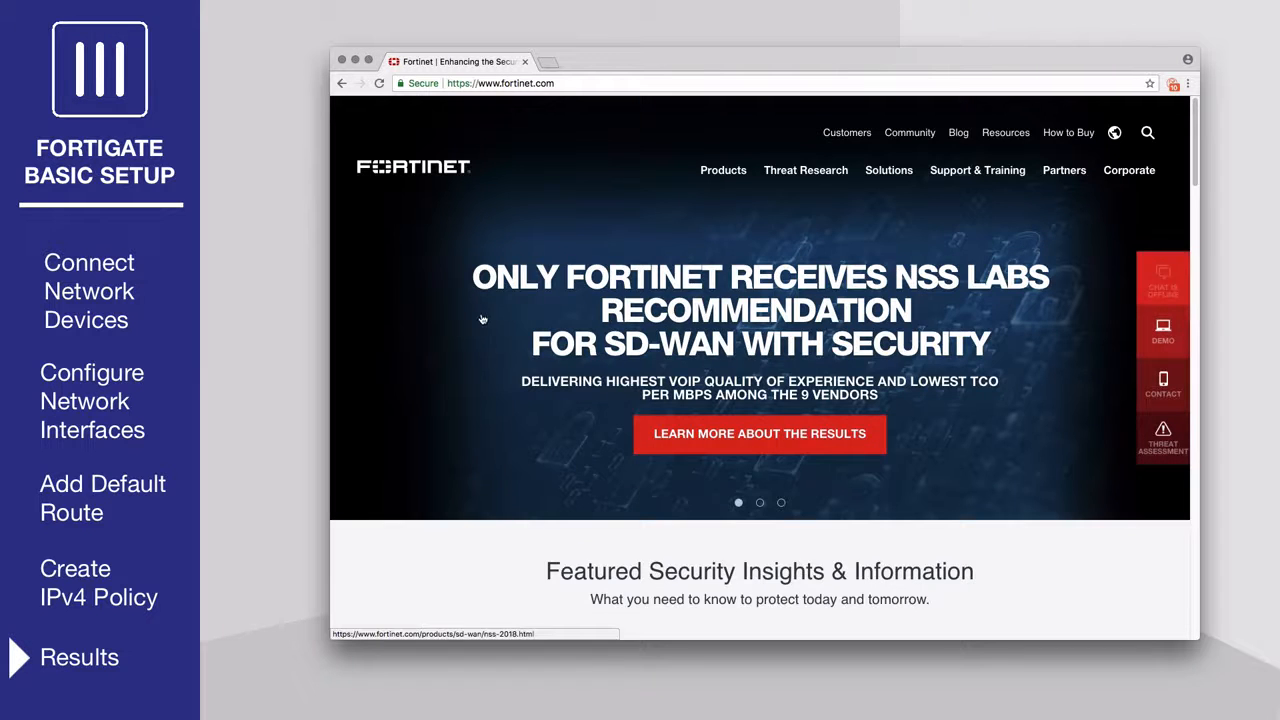
scroll(481, 319, down, 10)
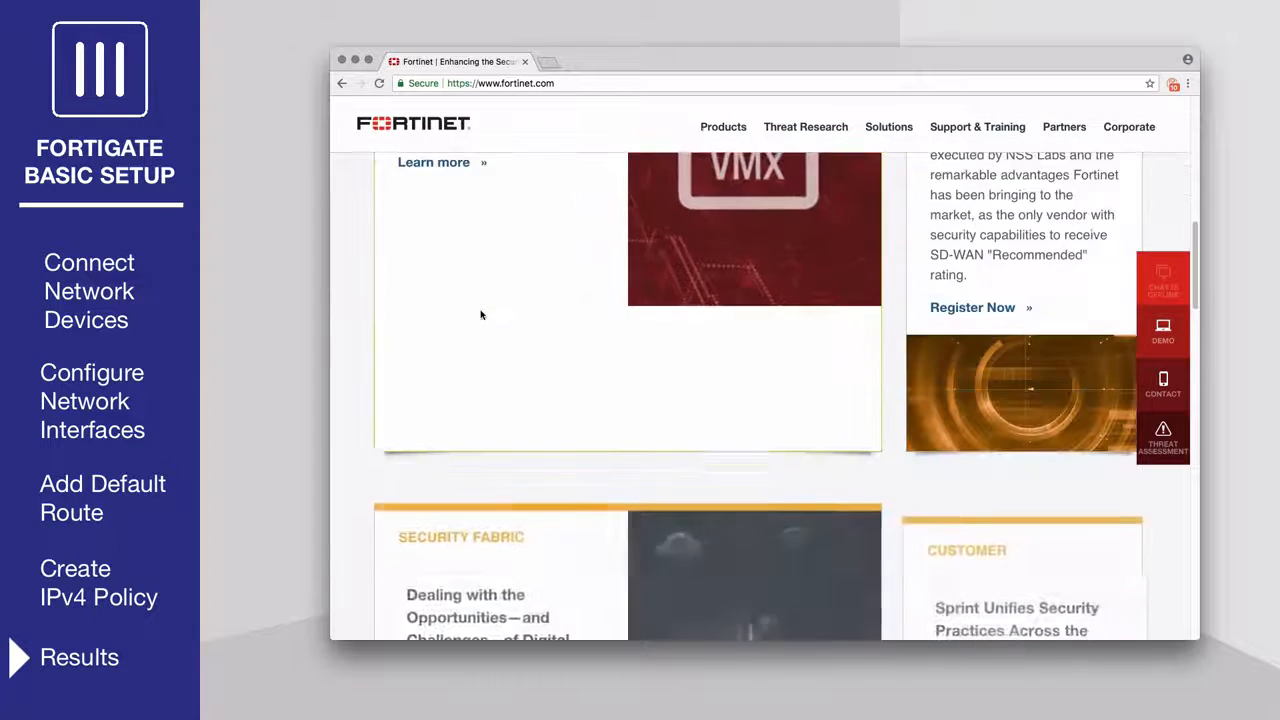
scroll(481, 315, down, 4)
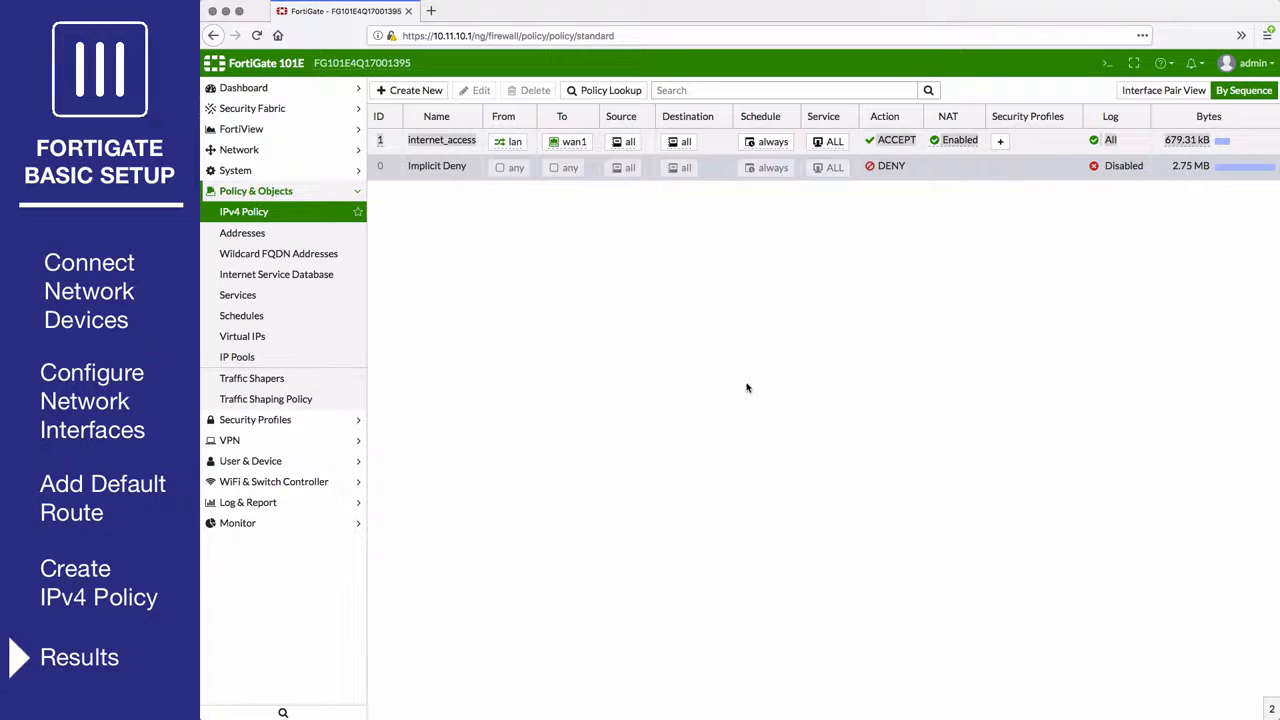
Open FortiView > All Sessions.
click(286, 130)
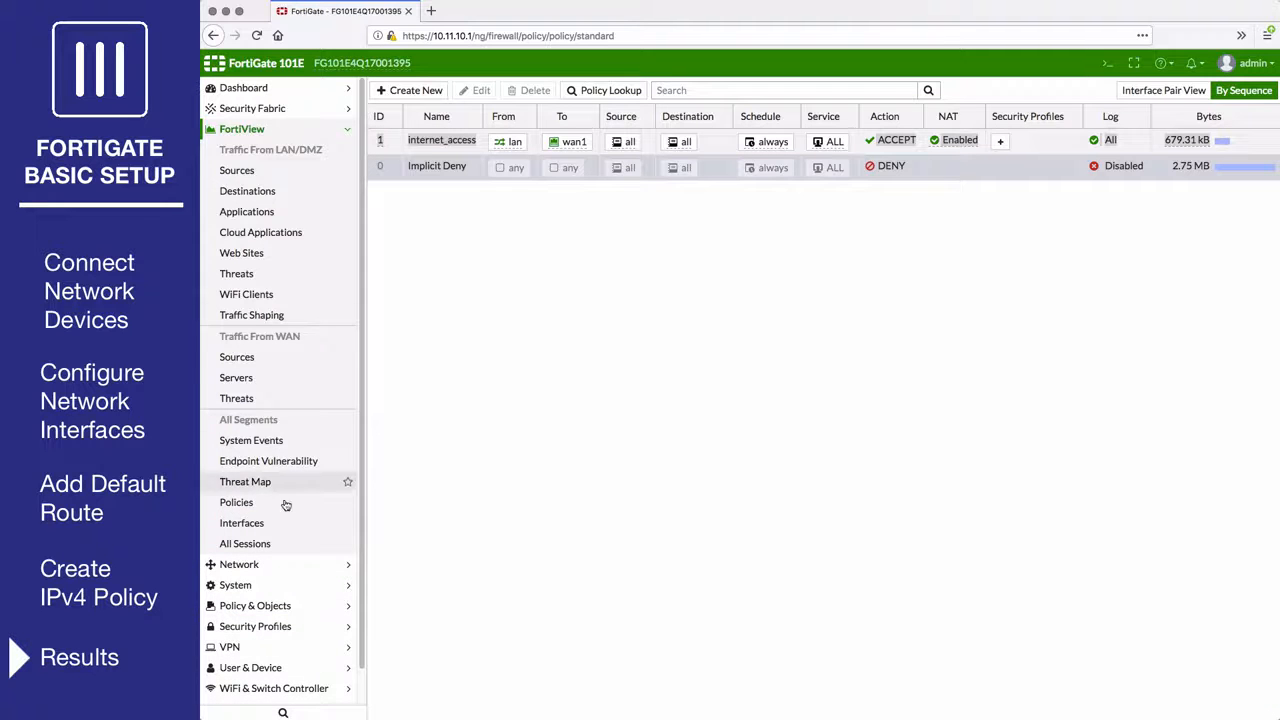
click(280, 545)
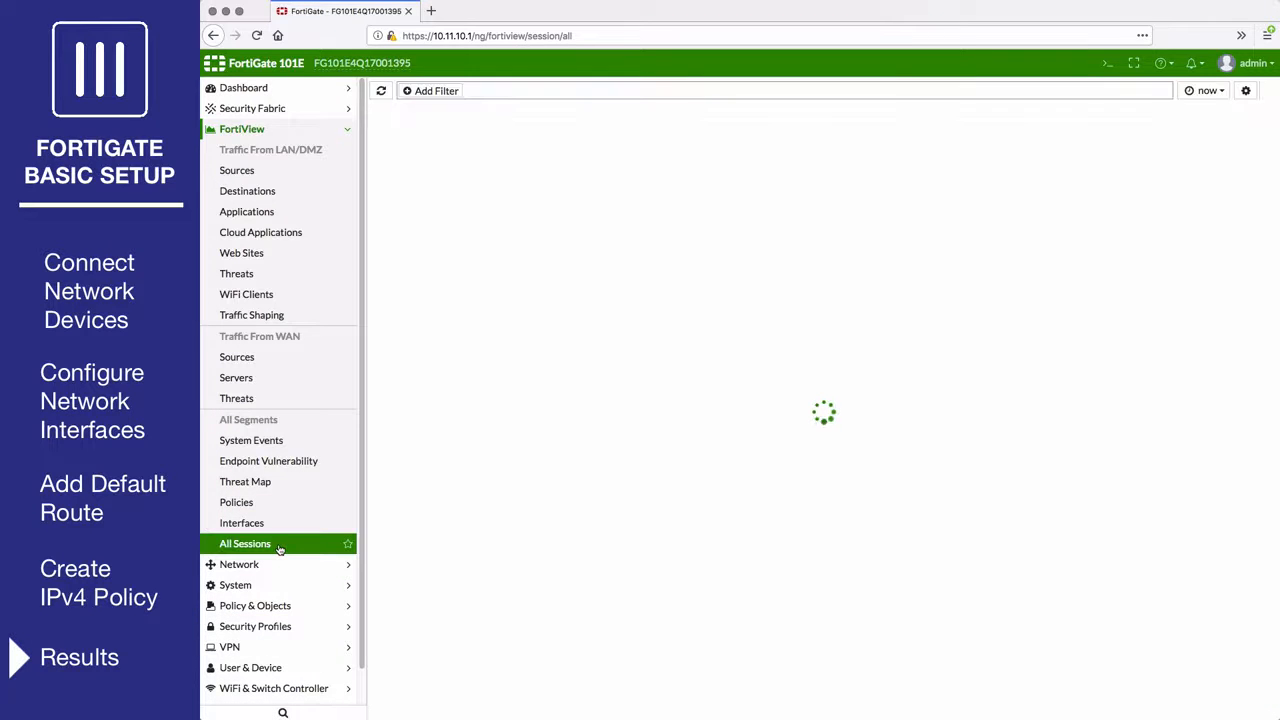